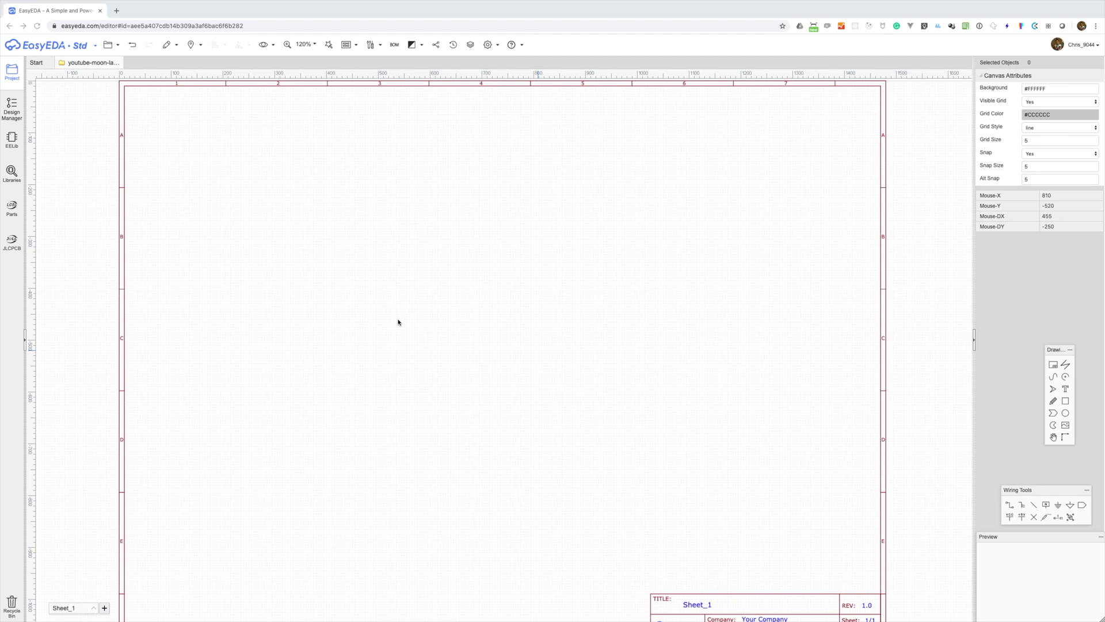
Place an AMS1117-3.3 regulator from the parts library, with one 100nF and one 10uF capacitor on each side of it.
left_click(311, 259)
key("shift+f")
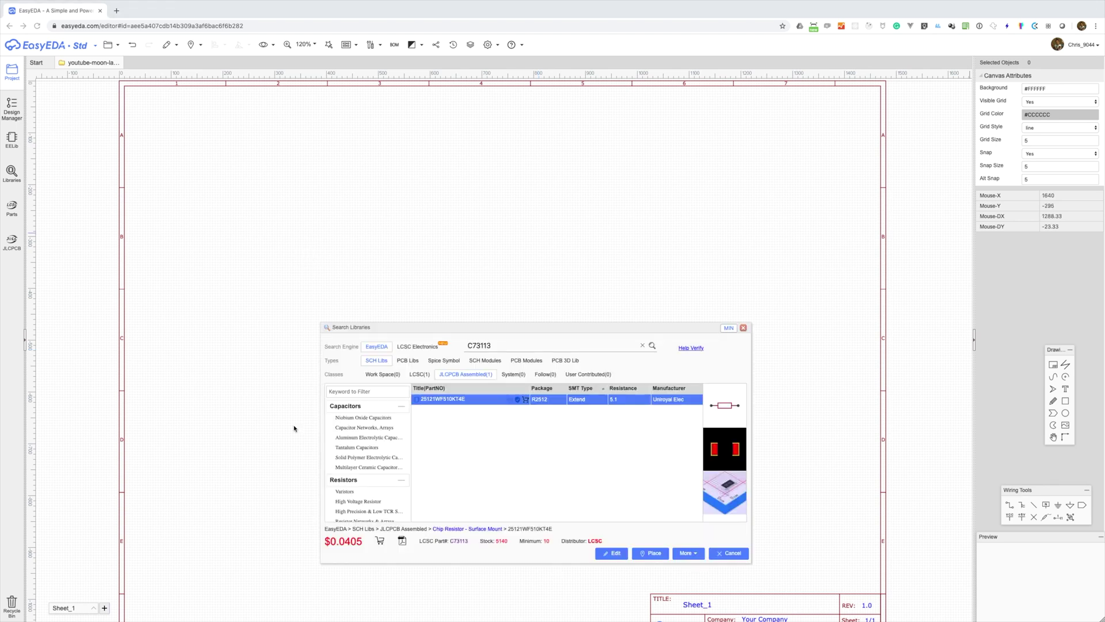
left_click(464, 401)
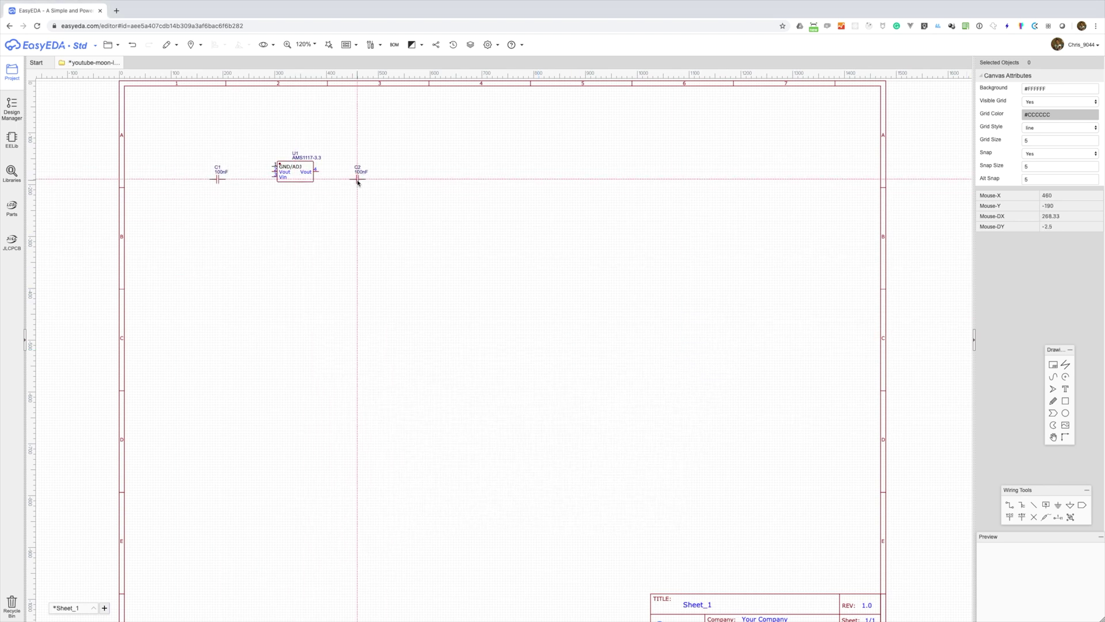
left_click(357, 179)
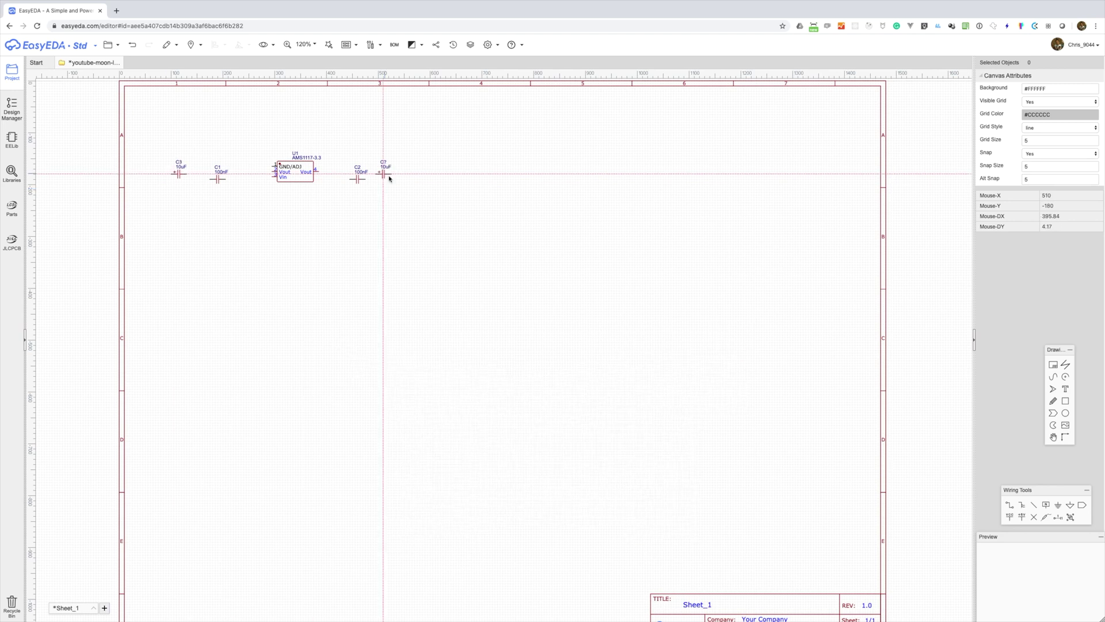
left_click(391, 176)
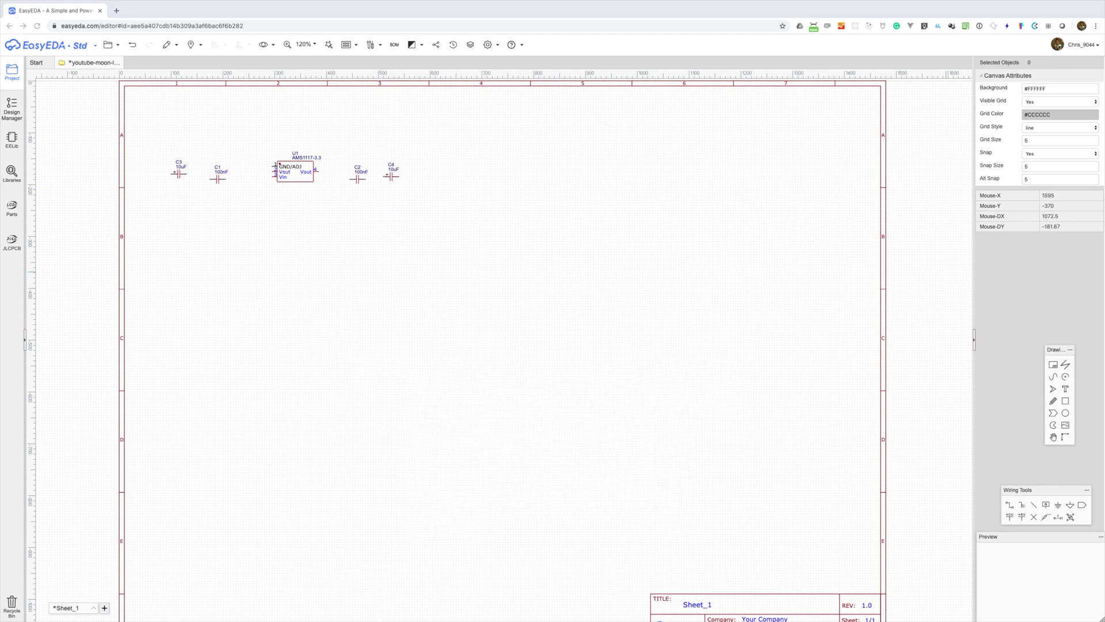
Rotate the four capacitors upright and line them up beside the regulator's input and output.
left_click(218, 179)
key("space")
left_click_drag(178, 174, 200, 177)
key("space")
key("space")
left_click_drag(357, 179, 382, 182)
key("space")
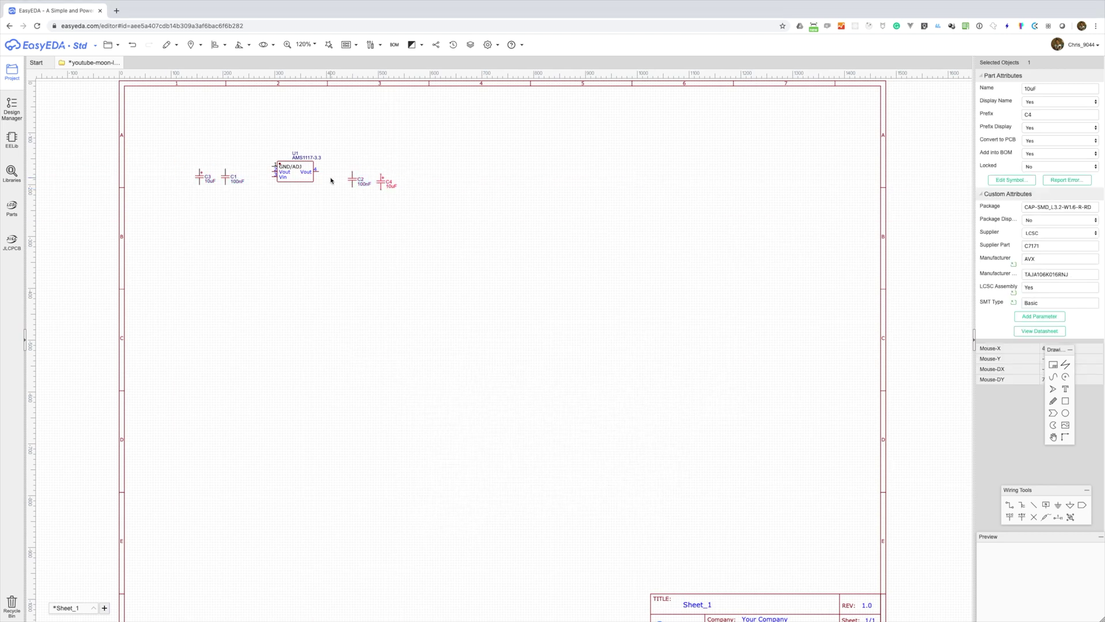
Wire the regulator's Vout across C2 and C4 and end the line with a net port named 3.3v.
left_click(319, 171)
left_click(381, 174)
left_click(1081, 505)
left_click(412, 171)
double_click(430, 171)
type("3.")
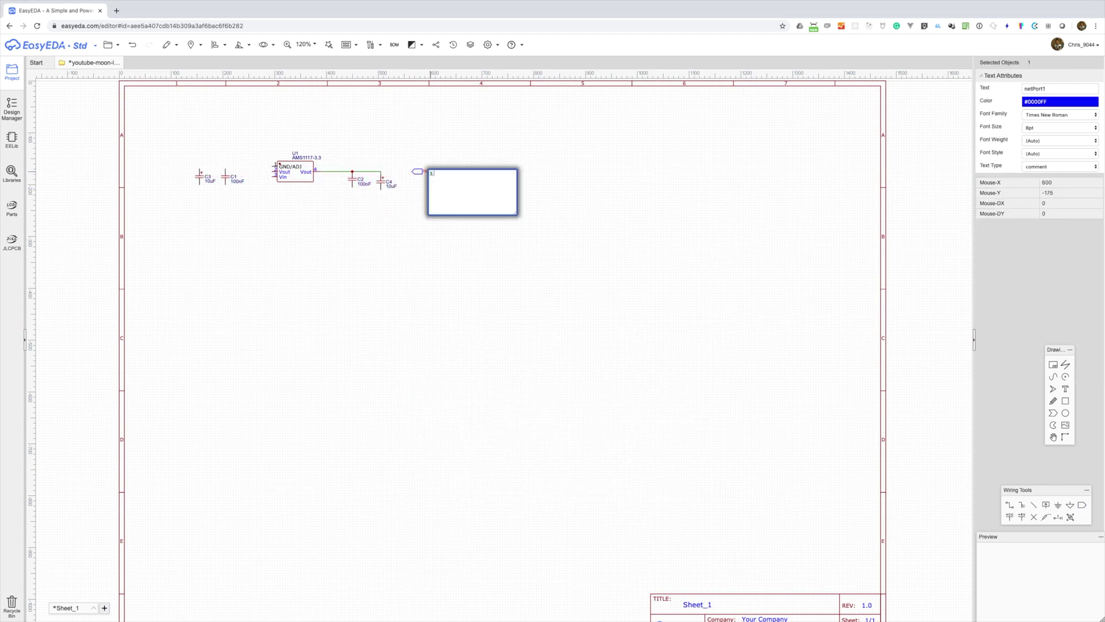
type("3v")
left_click(403, 175)
Place a GND symbol below the regulator and wire the lower ends of C4 and C2 to it.
left_click(1058, 507)
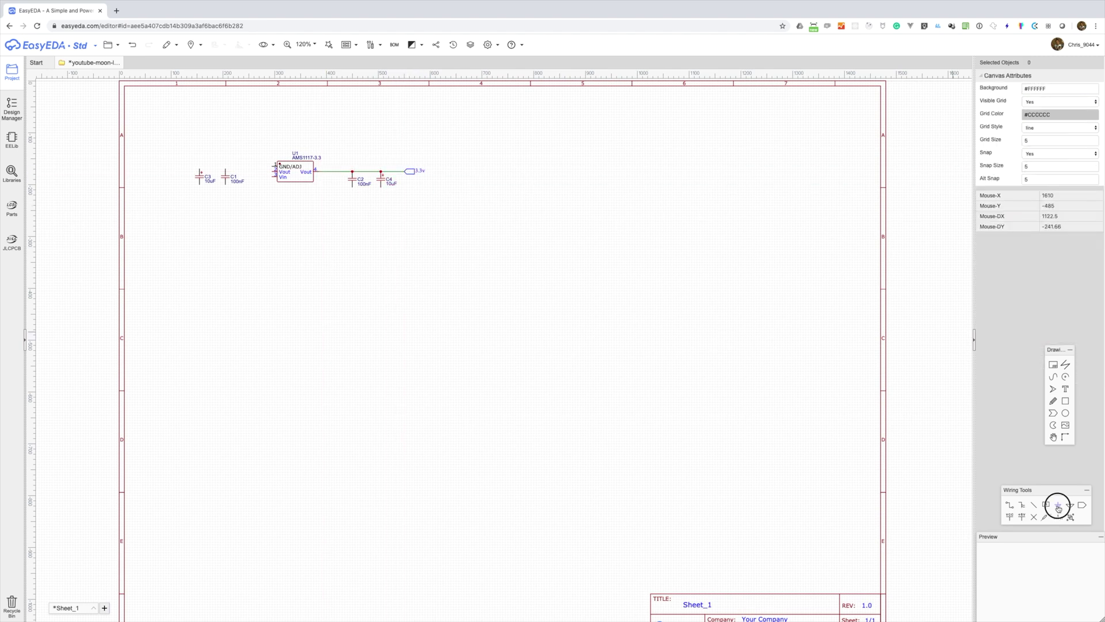
left_click(287, 203)
key("Escape")
left_click(380, 186)
left_click(287, 202)
left_click(352, 187)
left_click(352, 203)
key("Escape")
Wire the regulator's Vin to the upper ends of C1 and C3, and their lower ends to the ground line.
left_click_drag(225, 177, 199, 159)
left_click(274, 177)
left_click(199, 177)
left_click(239, 192)
left_click(287, 203)
left_click(199, 192)
left_click(238, 202)
Attach a +5V power symbol to the input line above C3.
left_click(1021, 516)
left_click(200, 176)
key("Escape")
Wire the regulator's GND/ADJ pin to the ground line and loop its second Vout pin over to the output line.
key("w")
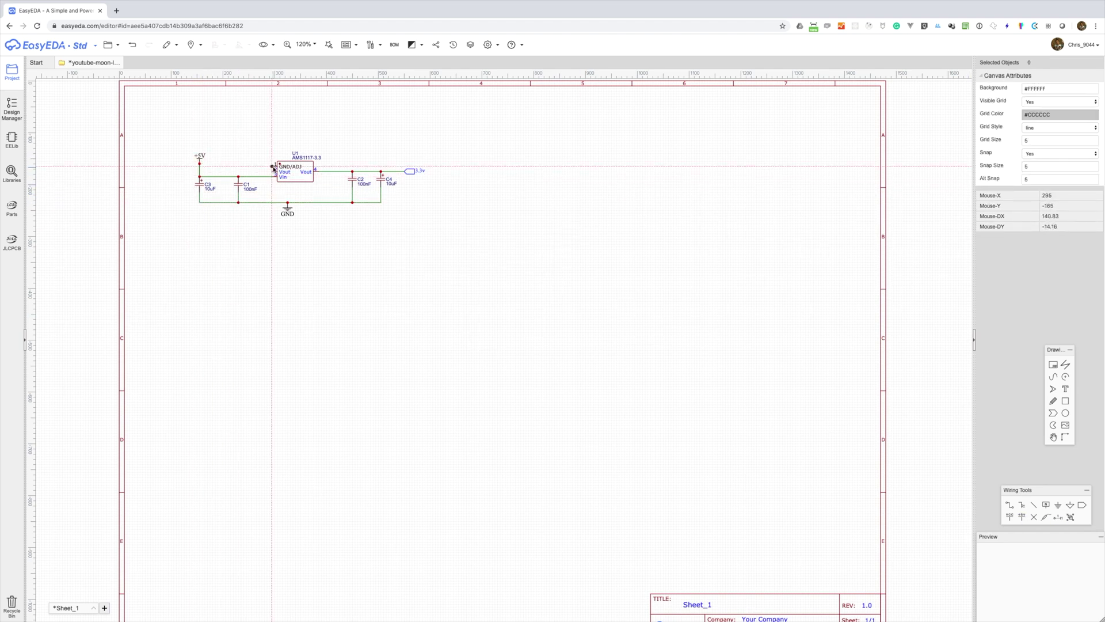
left_click(272, 167)
left_click(259, 202)
left_click(272, 172)
left_click(267, 146)
left_click(335, 171)
key("Escape")
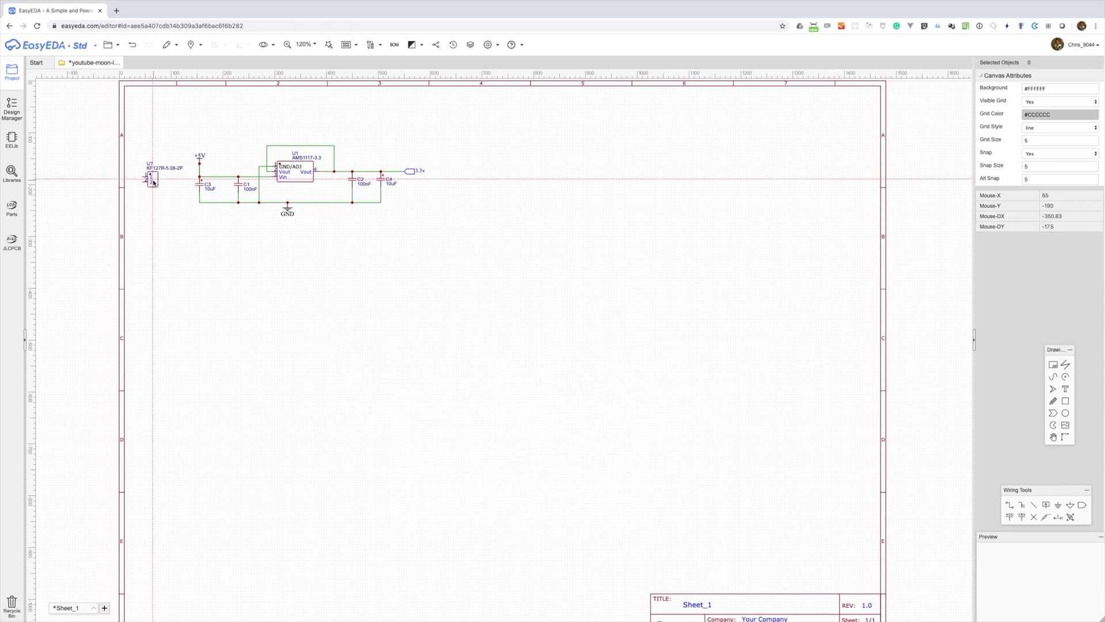
Place the KF127R-5.08-2P screw terminal beside C3, rotated so its pins face the circuit.
key("space")
key("space")
left_click(153, 182)
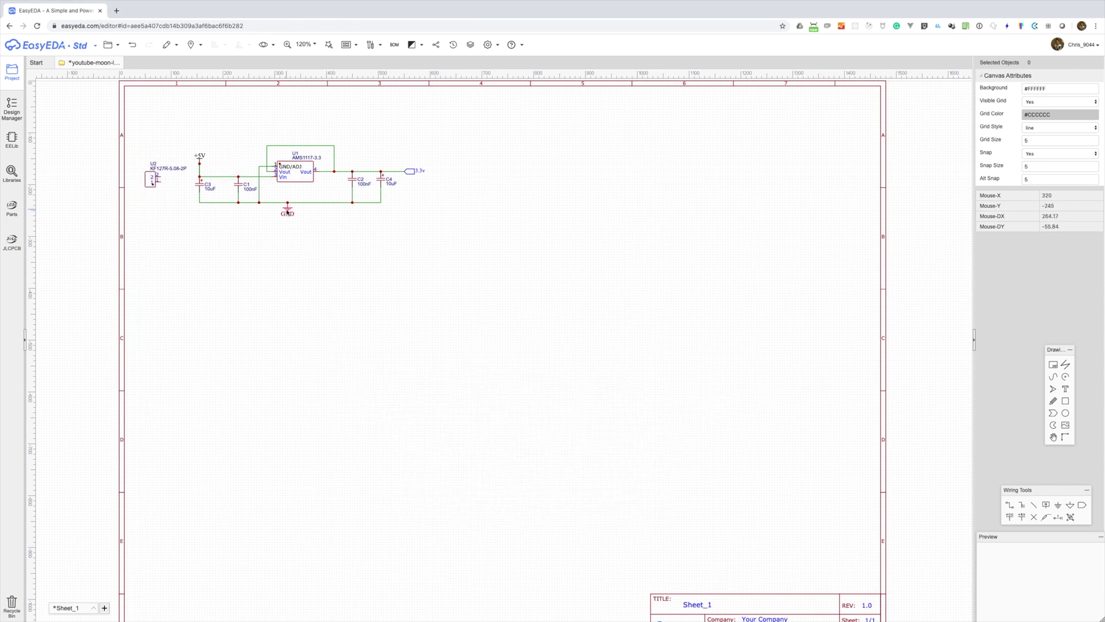
Wire the screw terminal's two pins to the +5V input line and the ground line.
key("ctrl+g")
left_click(161, 185)
left_click(158, 177)
left_click(199, 177)
left_click(163, 189)
key("Delete")
Label the framed regulator circuit "Power Regulator" inside the frame's lower-right corner.
double_click(407, 233)
type("Power Regulator")
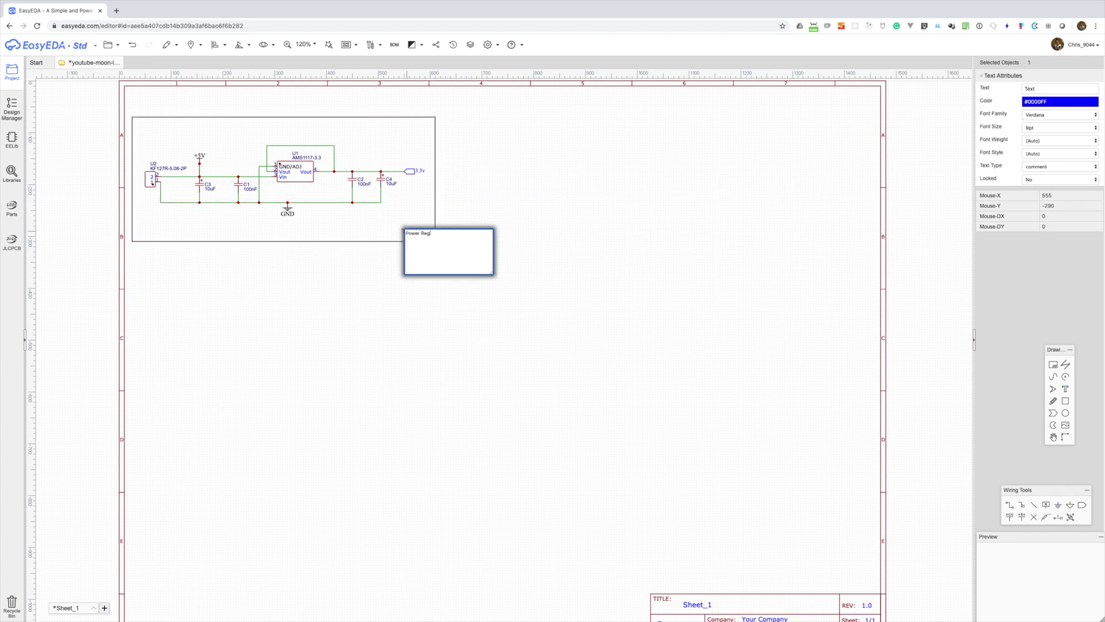
key("Return")
left_click_drag(411, 232, 389, 234)
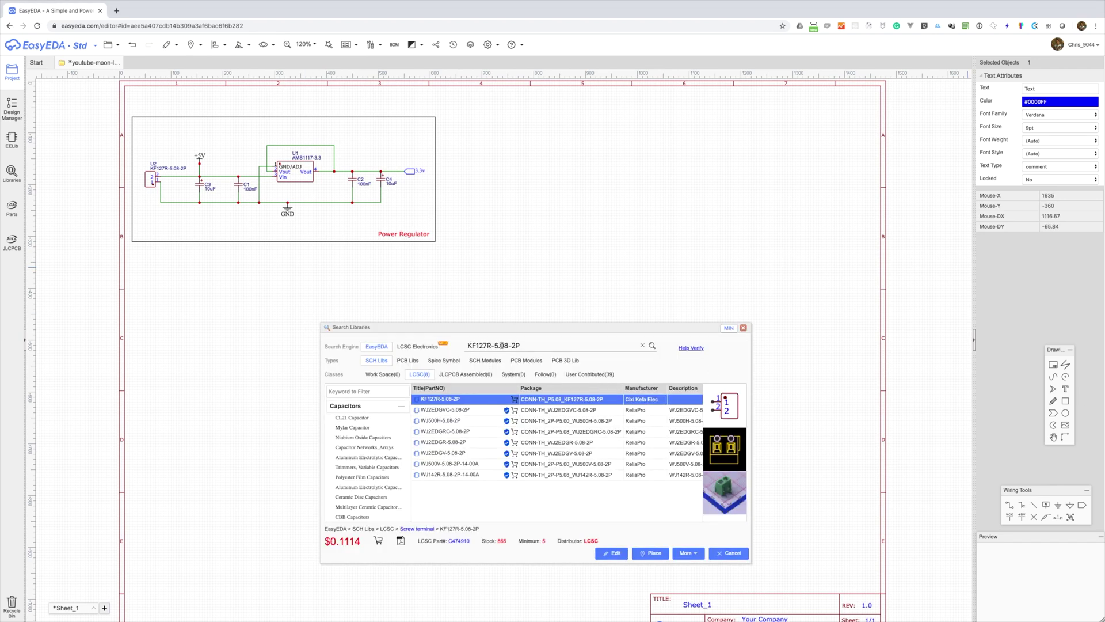
Place the ESP-WROOM-32 module in the sheet's upper right area and a 10uF CL05A106MQ5NUNC capacitor beside it.
left_click(682, 202)
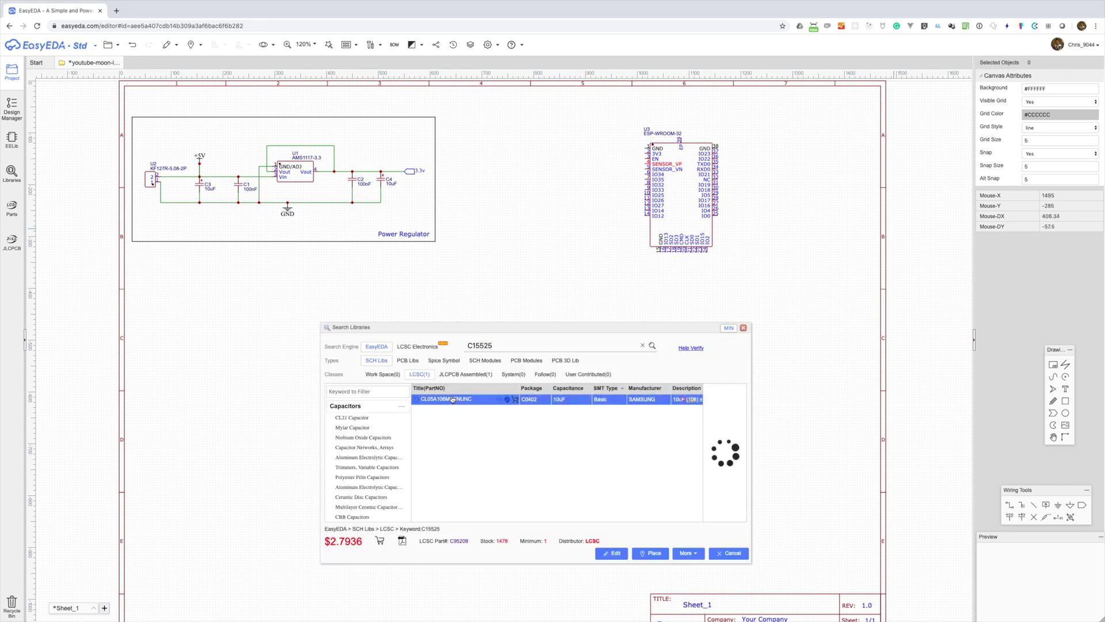
left_click(650, 552)
left_click(587, 155)
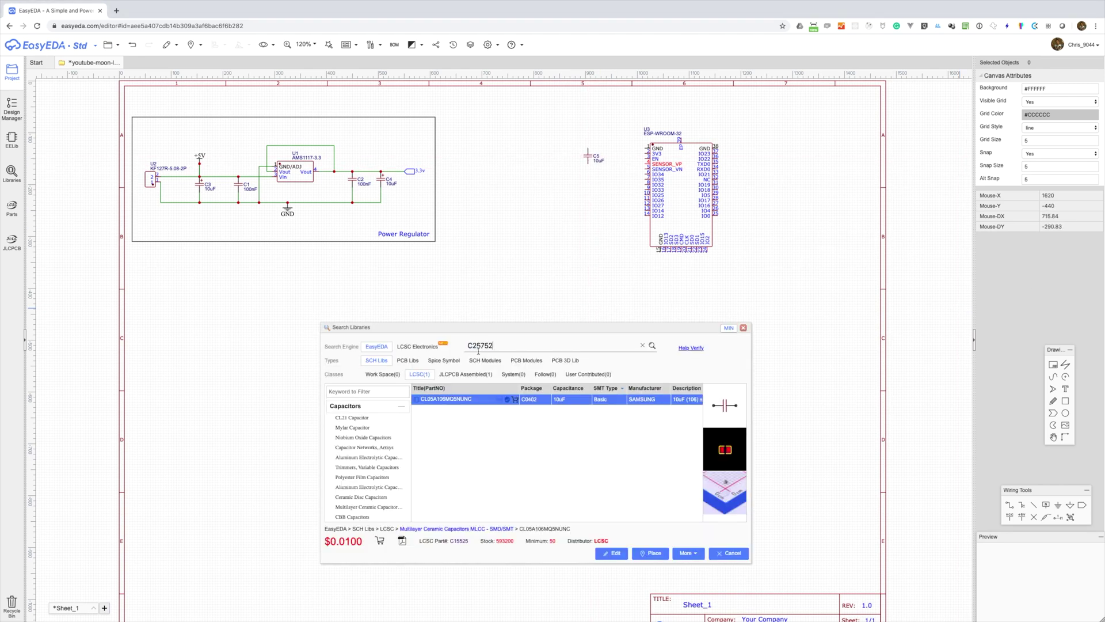
Place the 12K resistor (C25752) and the 100nF capacitor (C1525) below C5, beside the module.
key("Return")
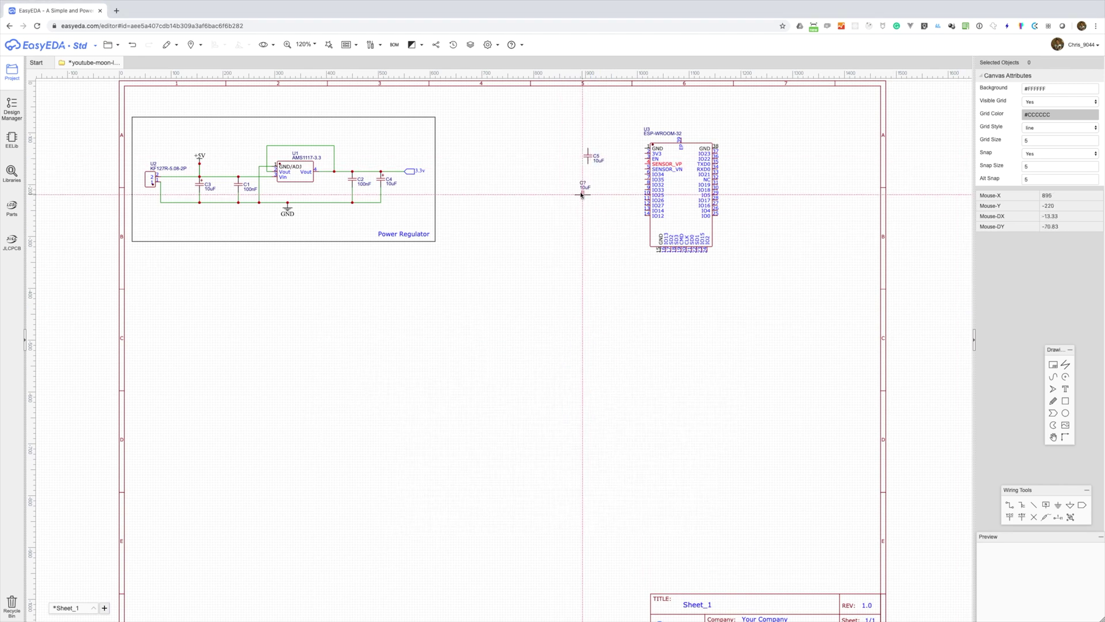
left_click(586, 190)
key("Return")
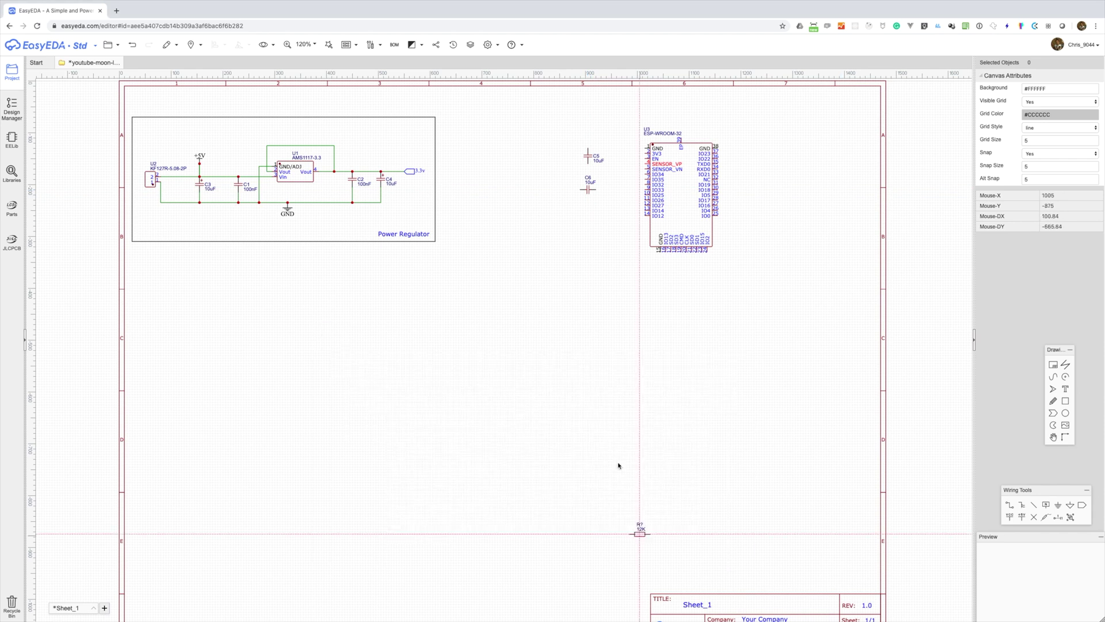
left_click(590, 220)
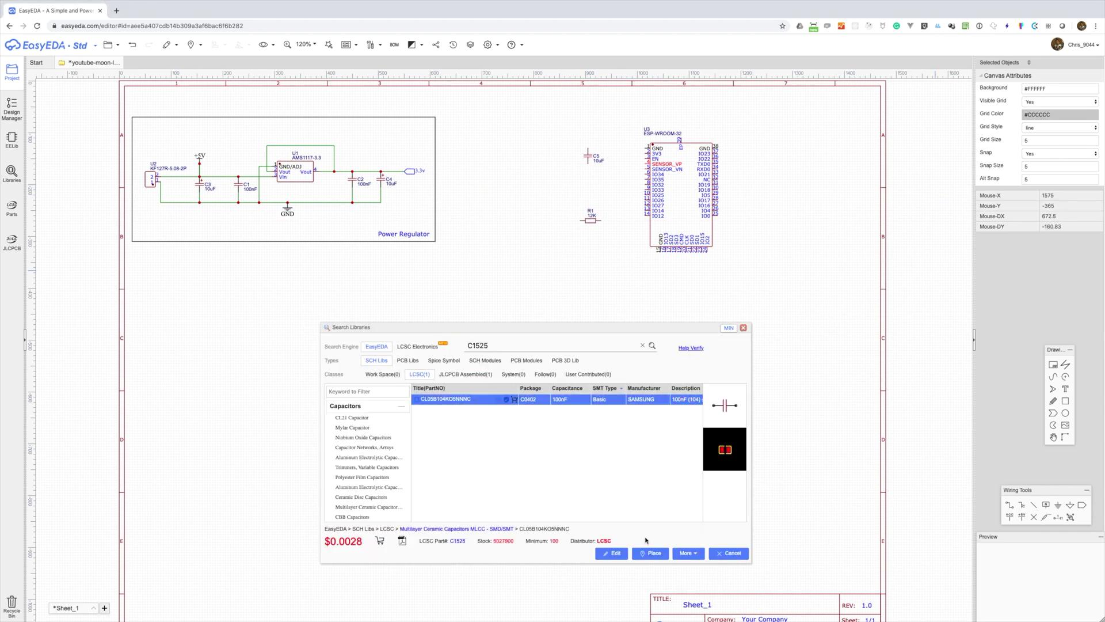
key("Return")
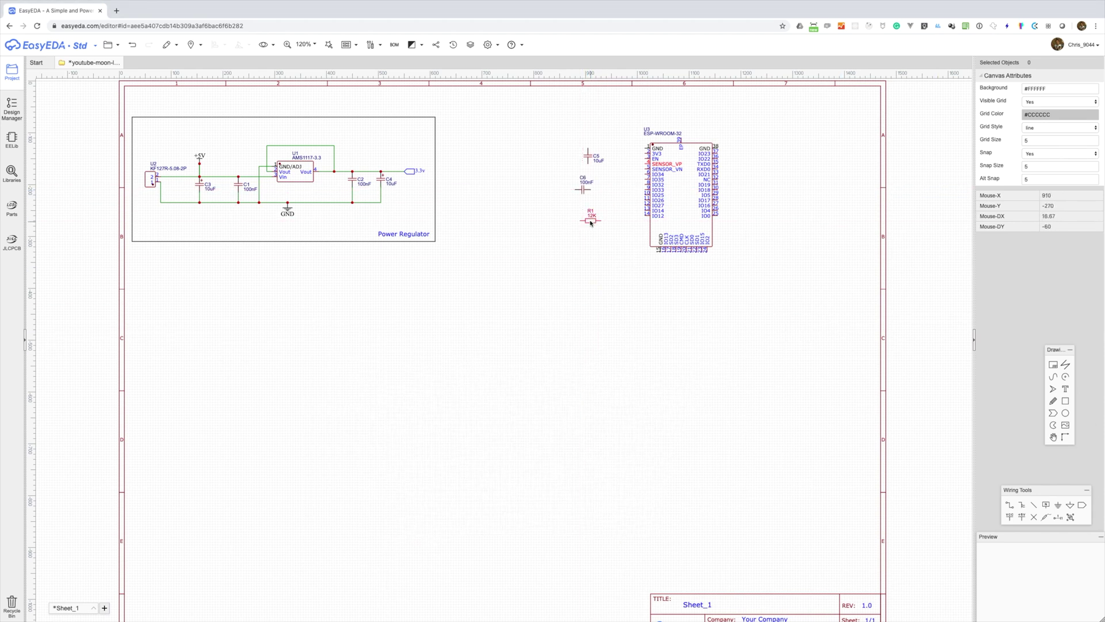
left_click(584, 189)
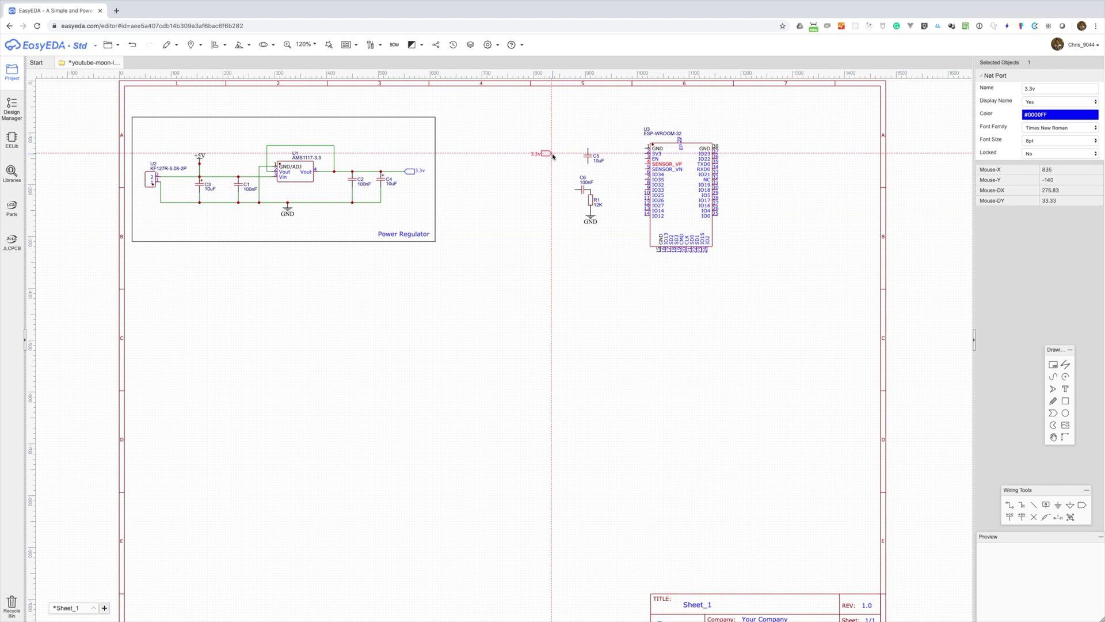
Attach a 3.3v net port and a GND symbol to C5, and move the C6–R1 branch clear of it.
left_click(580, 148)
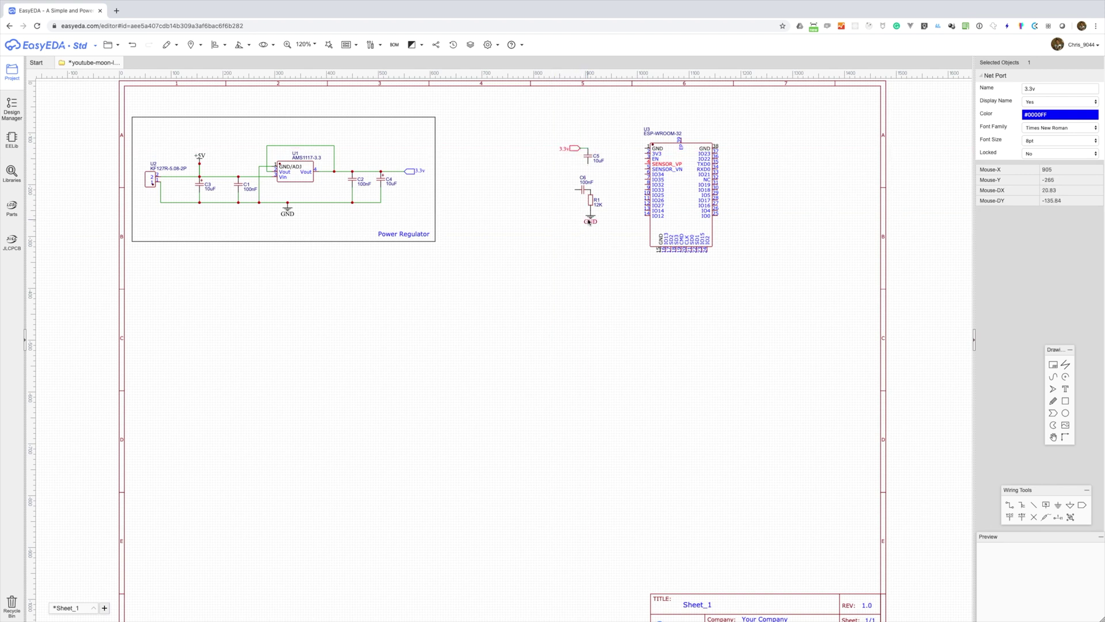
left_click(587, 164)
left_click_drag(567, 177, 612, 244)
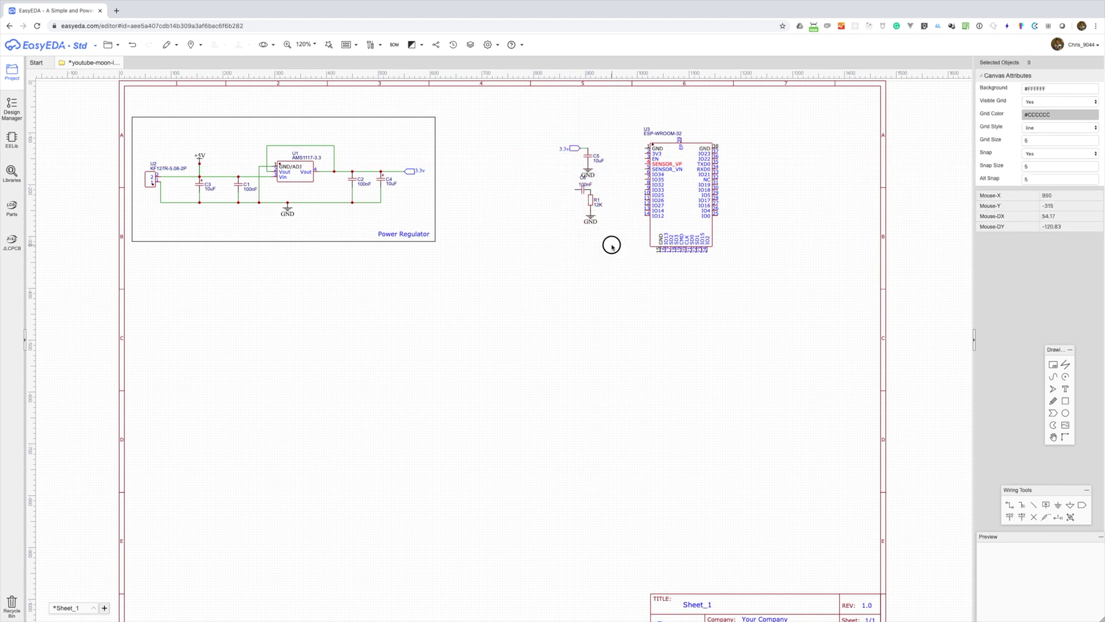
left_click_drag(590, 201, 580, 210)
Attach a 3.3v net port to the free end of C6.
left_click(554, 198)
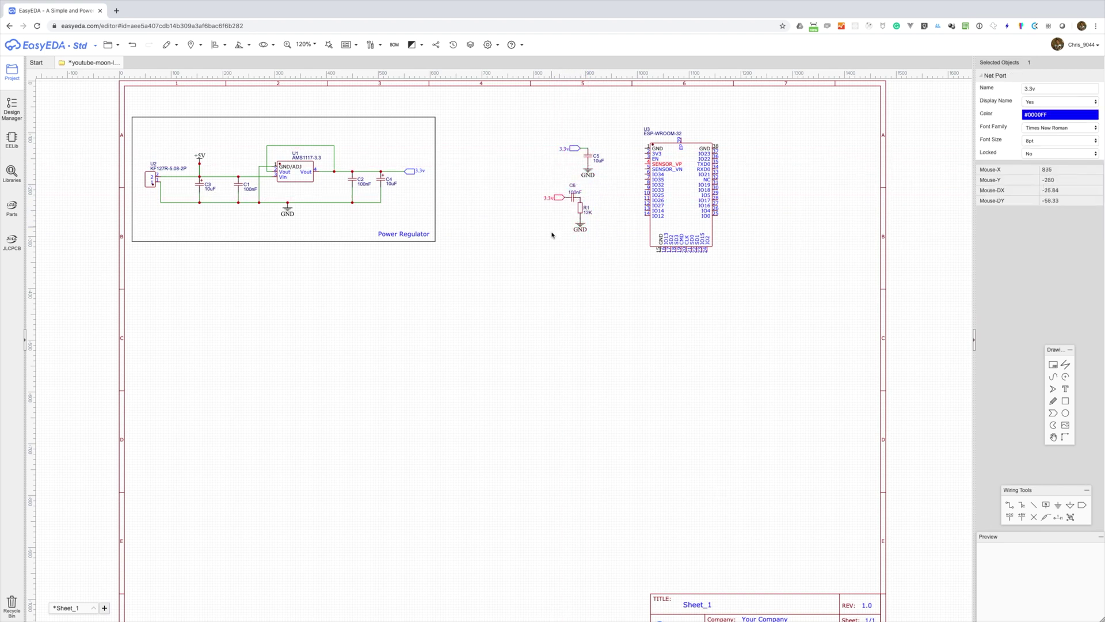
left_click(553, 235)
left_click(1058, 504)
key("Escape")
Align C5 with its port and ground to the module's 3V3 pin, and wire them together.
left_click_drag(554, 135, 604, 183)
left_click_drag(587, 170, 587, 175)
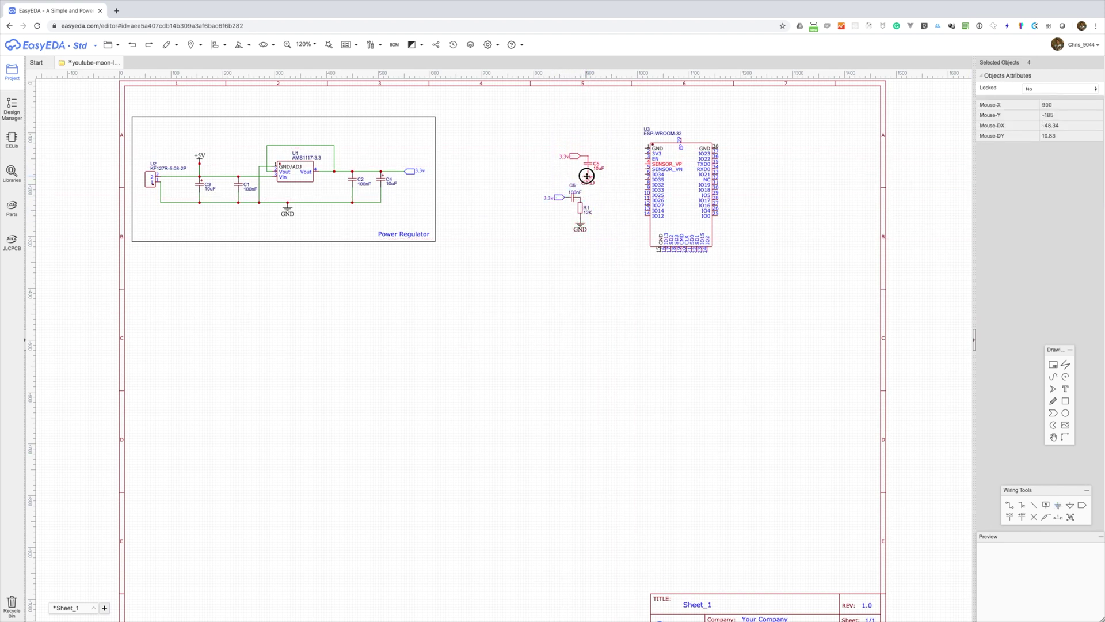
left_click(646, 154)
left_click(587, 153)
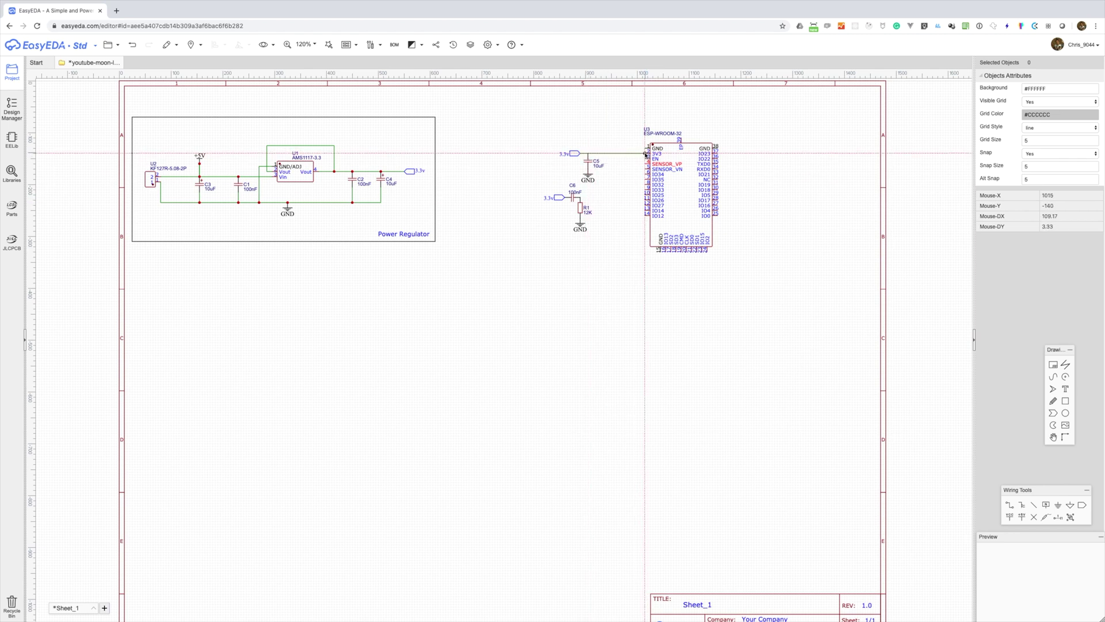
left_click(646, 154)
key("Escape")
Rearrange the C6–R1 branch so R1 hangs from the 3V3 line above C6, and delete the leftover port.
left_click_drag(600, 255, 534, 180)
mouse_move(581, 208)
left_mouse_down()
mouse_move(593, 218)
mouse_move(608, 163)
mouse_move(609, 194)
left_mouse_up()
left_click(585, 207)
key("space")
left_click_drag(593, 217, 608, 164)
left_click(574, 210)
key("Delete")
Wire R1 to C6, branch their junction to the module's EN pin, and move the GND symbol onto C6's lower end.
left_click(608, 187)
left_click(608, 174)
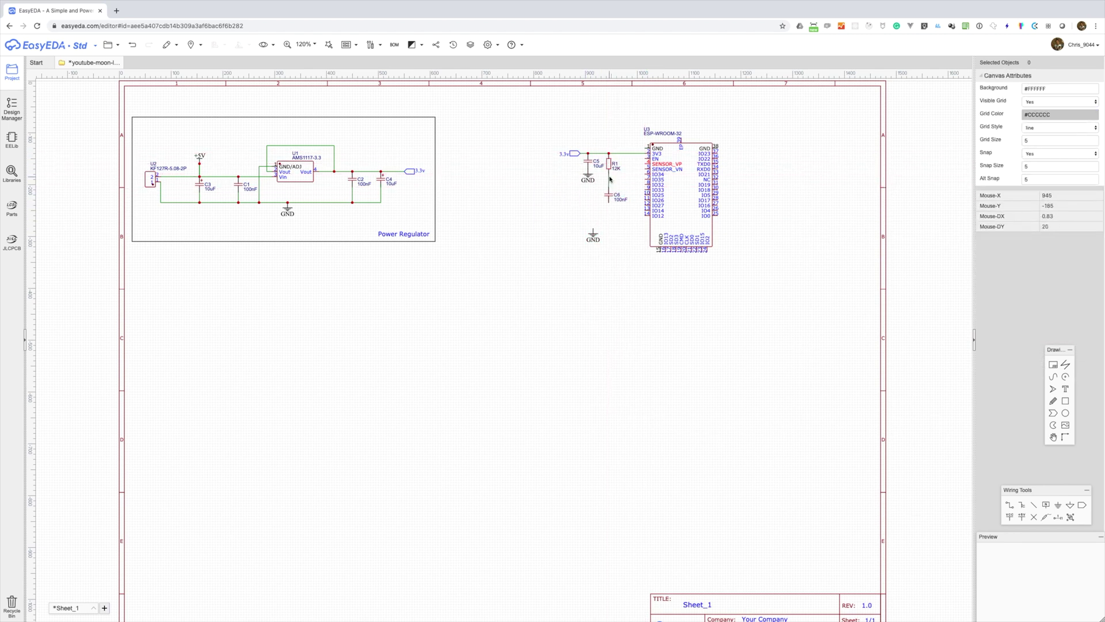
left_click(608, 179)
left_click(624, 179)
left_click(645, 159)
key("Escape")
left_click_drag(593, 235, 608, 210)
Attach net ports to the ESP-WROOM-32's left-hand pins from SENSOR_VP down to IO12.
left_click(1081, 505)
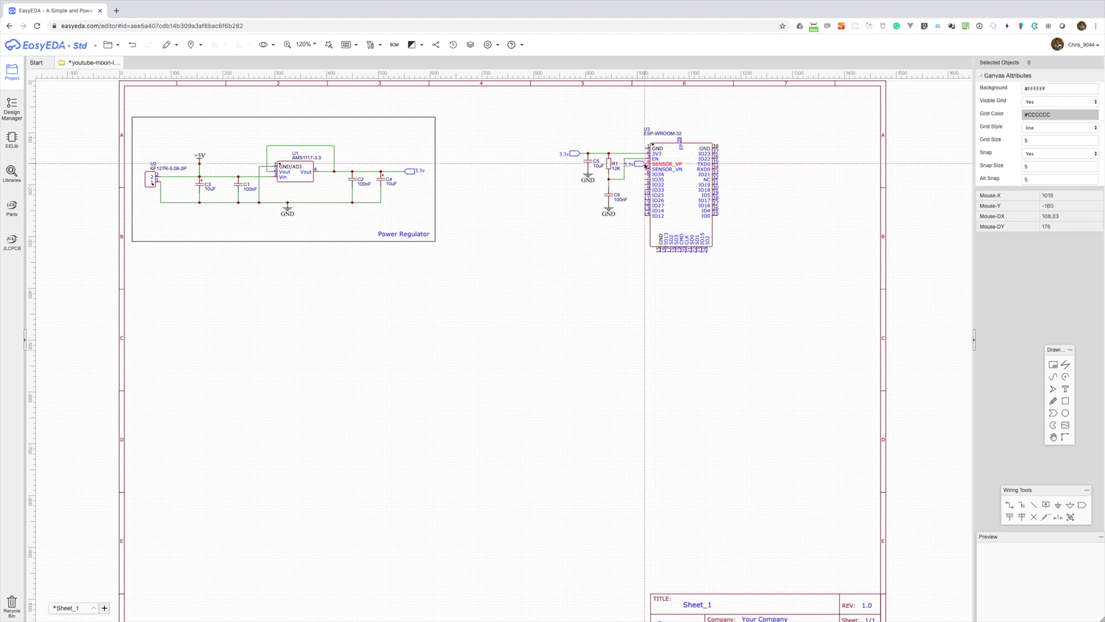
left_click(644, 164)
left_click(645, 169)
left_click(645, 174)
left_click(644, 180)
left_click(644, 184)
left_click(644, 190)
left_click(644, 195)
left_click(641, 198)
left_click(641, 203)
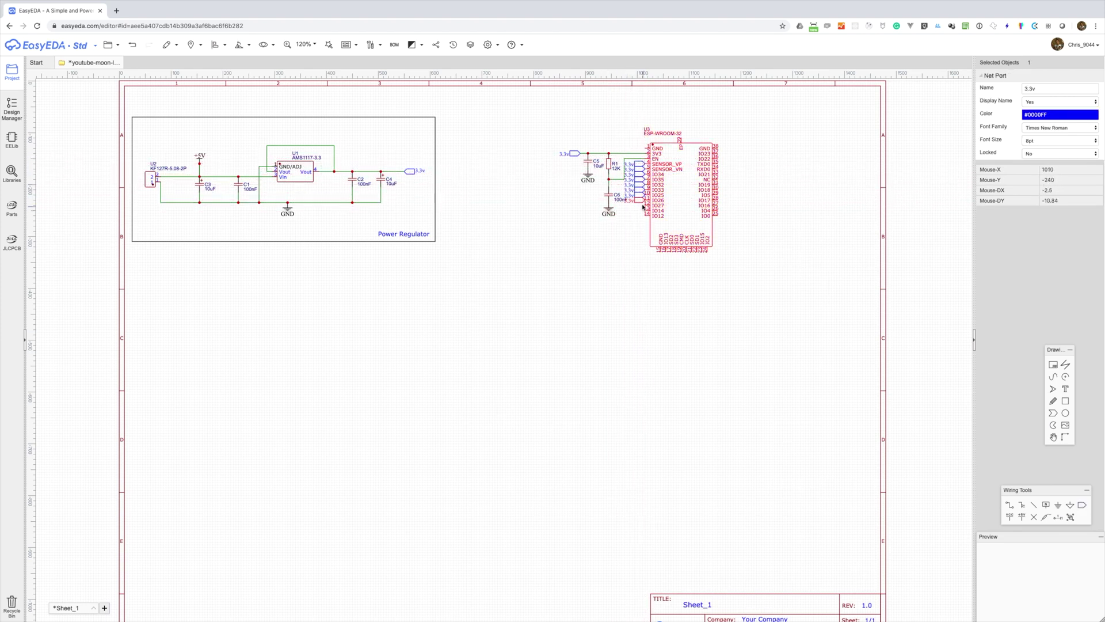
left_click(640, 209)
left_click(640, 214)
left_click(640, 219)
Attach net ports to every right-hand module pin from IO23 to IO0, and rotated ones to bottom pins IO13, IO15 and IO2.
left_click(717, 153)
left_click(717, 159)
left_click(717, 163)
left_click(717, 168)
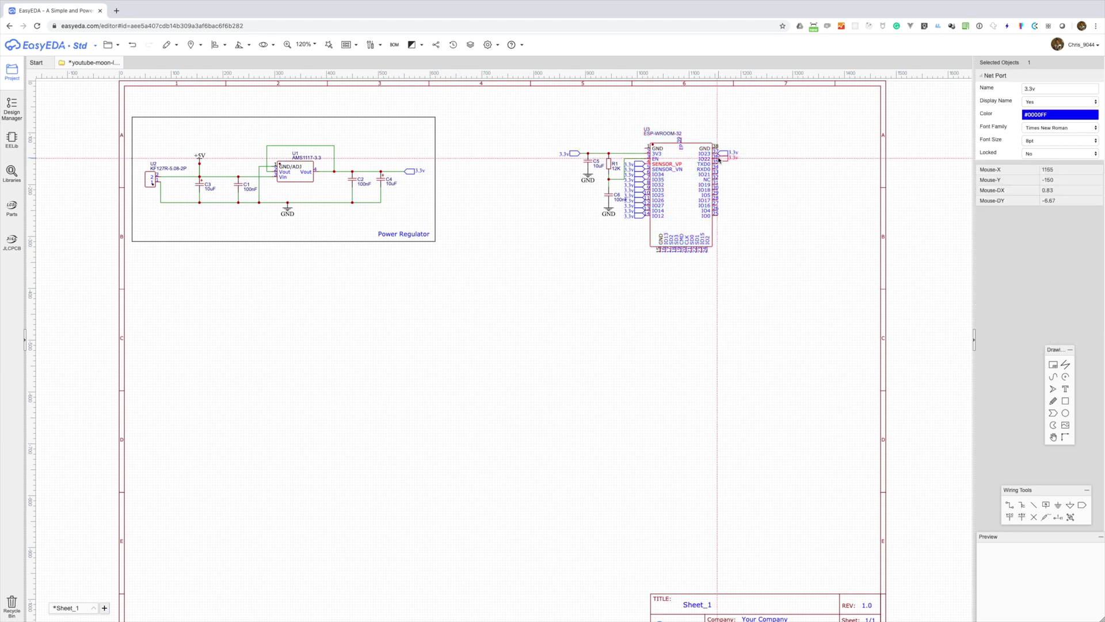
left_click(717, 174)
left_click(717, 179)
left_click(717, 184)
scroll(719, 184, "up", 4)
left_click(718, 213)
left_click(718, 223)
left_click(718, 234)
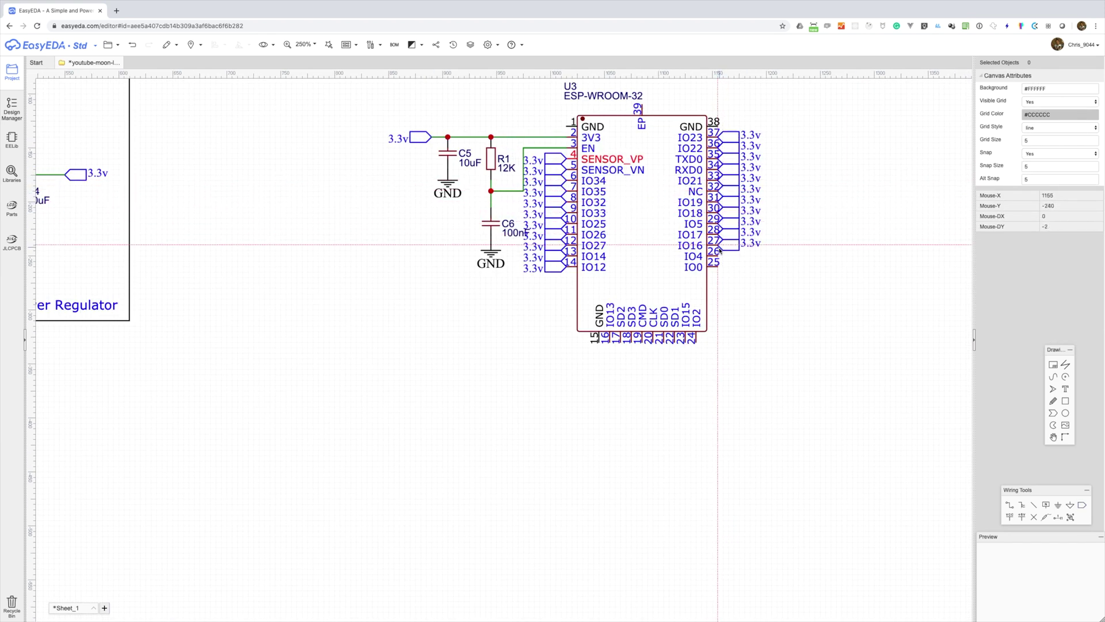
left_click(718, 244)
left_click(717, 256)
left_click(718, 267)
key("space")
left_click(695, 342)
Shift the module with its net ports away from C6, and delete the displaced EN wire.
left_click_drag(793, 414, 539, 84)
left_click_drag(628, 200, 644, 200)
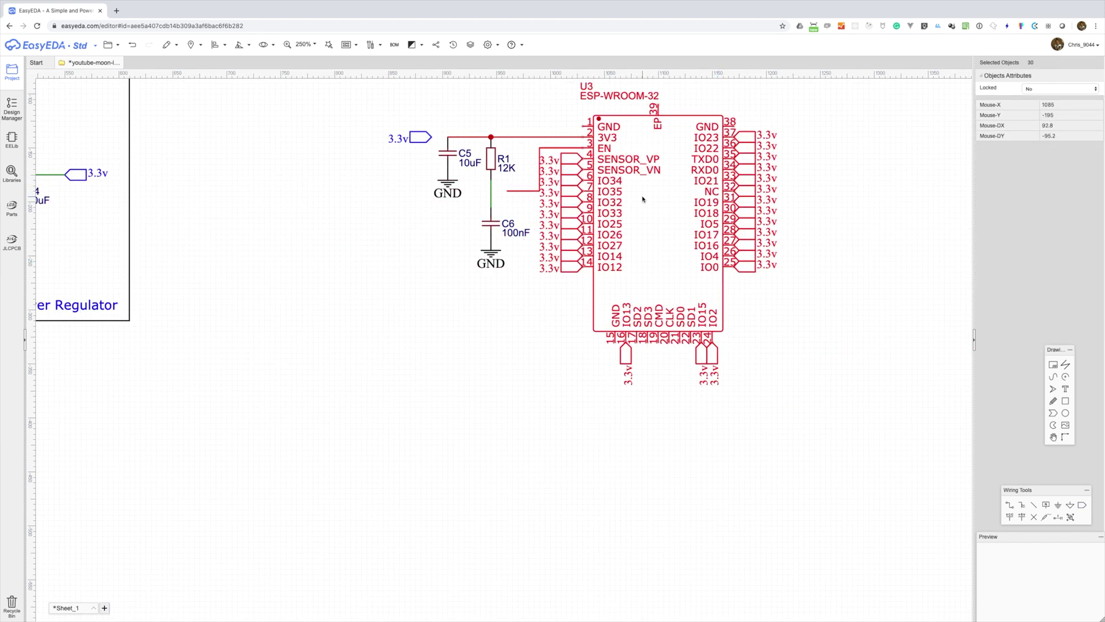
key("w")
left_click(507, 191)
left_click(491, 191)
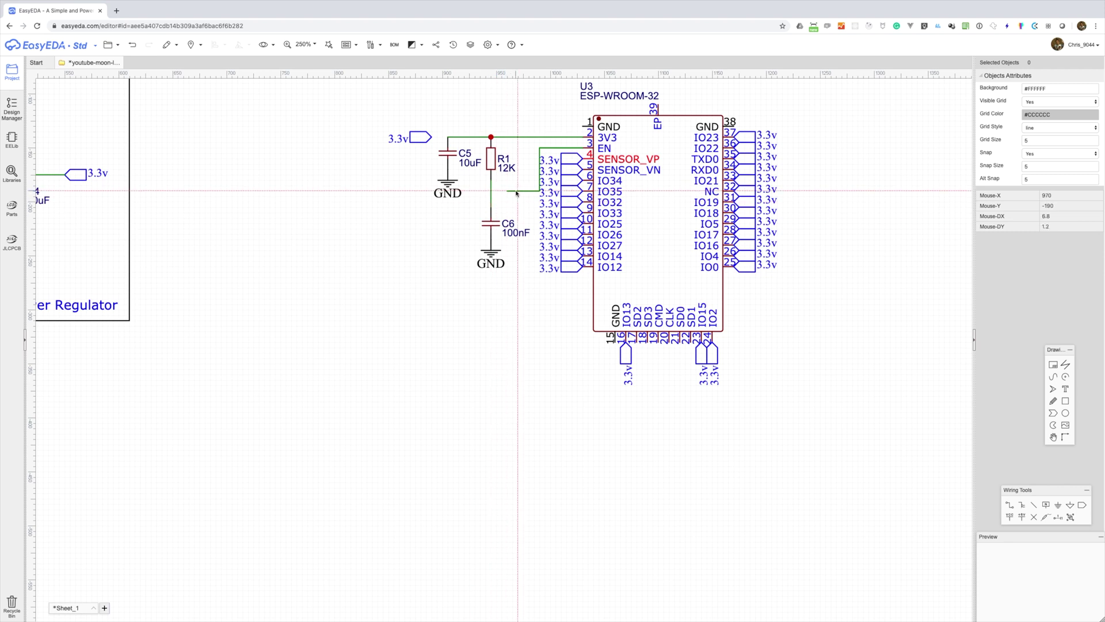
right_click(517, 191)
right_click(522, 192)
key("Delete")
Wire the R1–C6 junction to the EN pin again and reconnect the 3.3v port to C5.
key("w")
left_click(490, 191)
left_click(523, 148)
left_click(582, 147)
left_click(448, 137)
left_click(431, 137)
Rename the left-hand net ports from SENSOR_VP downward as VP, VN, IO34, IO35, IO32 and IO33.
double_click(545, 160)
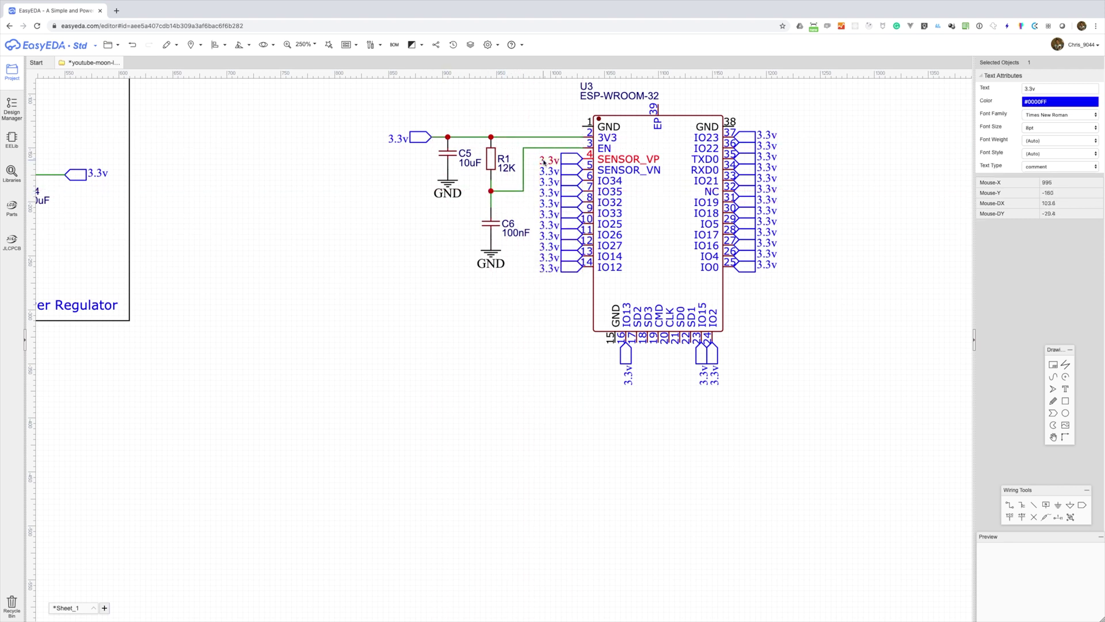
type("VP")
double_click(545, 171)
type("VN")
double_click(545, 182)
type("IO34")
double_click(545, 204)
type("IO32")
double_click(544, 213)
type("IO33")
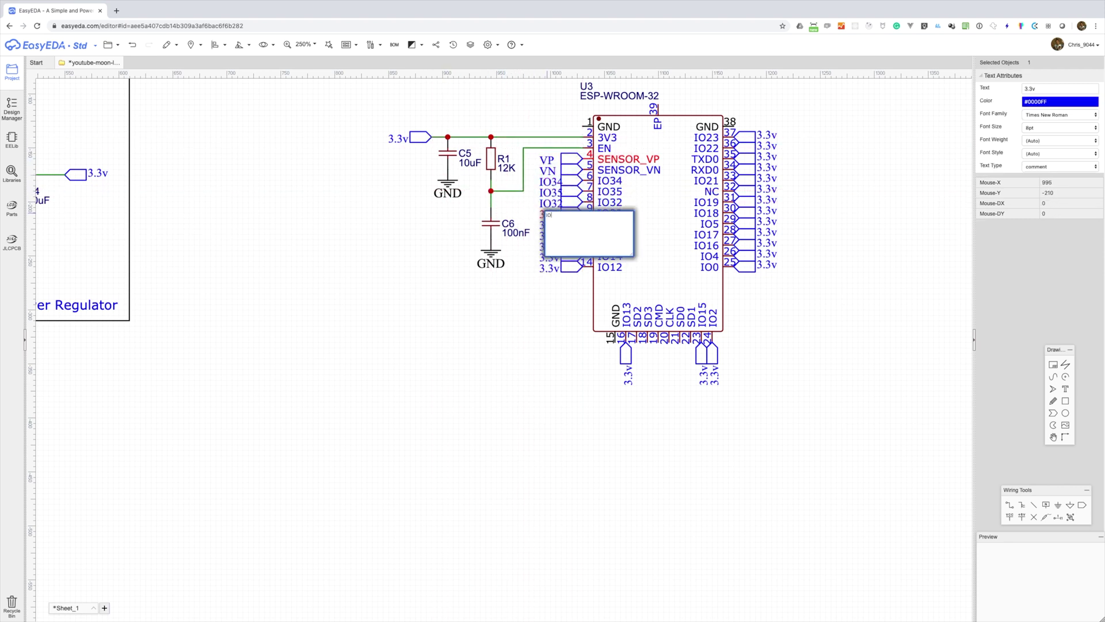
Rename the remaining left-hand net ports as IO25, IO26, IO27, IO14 and IO12.
double_click(544, 224)
type("IO25")
double_click(545, 235)
type("IO26IO14")
double_click(545, 268)
type("IO12")
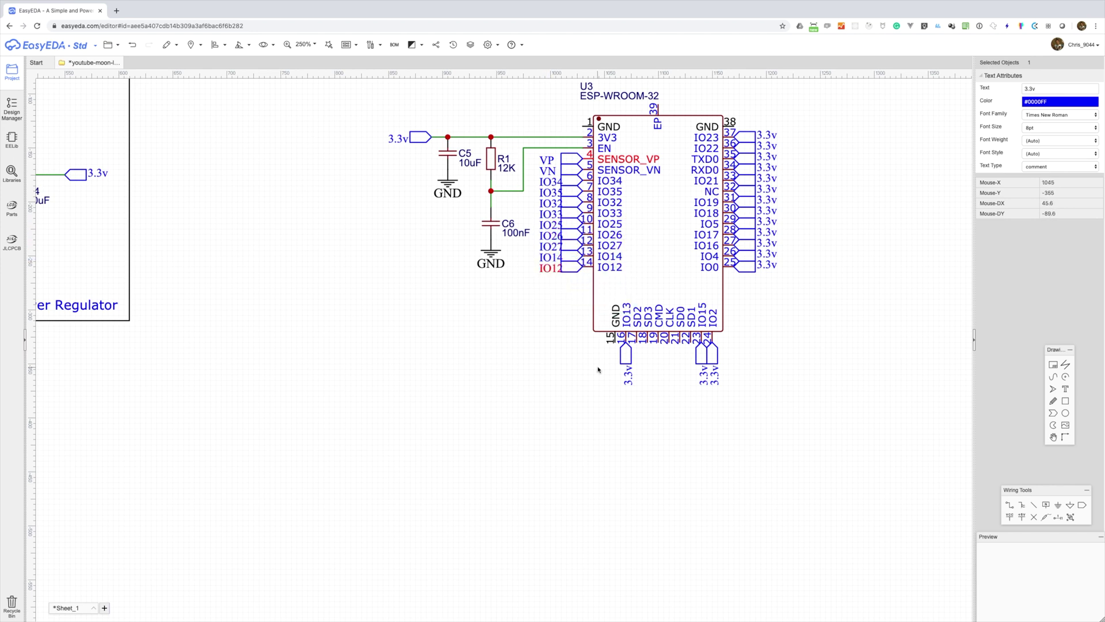
Rename the net ports below the module as IO13, IO15 and IO2, matching their pins.
double_click(627, 372)
type("IO13")
double_click(703, 374)
type("IO15")
key("BackSpace")
Rename the upper right-hand net ports from pin 37 downward as IO23, IO22, TX, RX and IO21.
double_click(766, 146)
type("IO22")
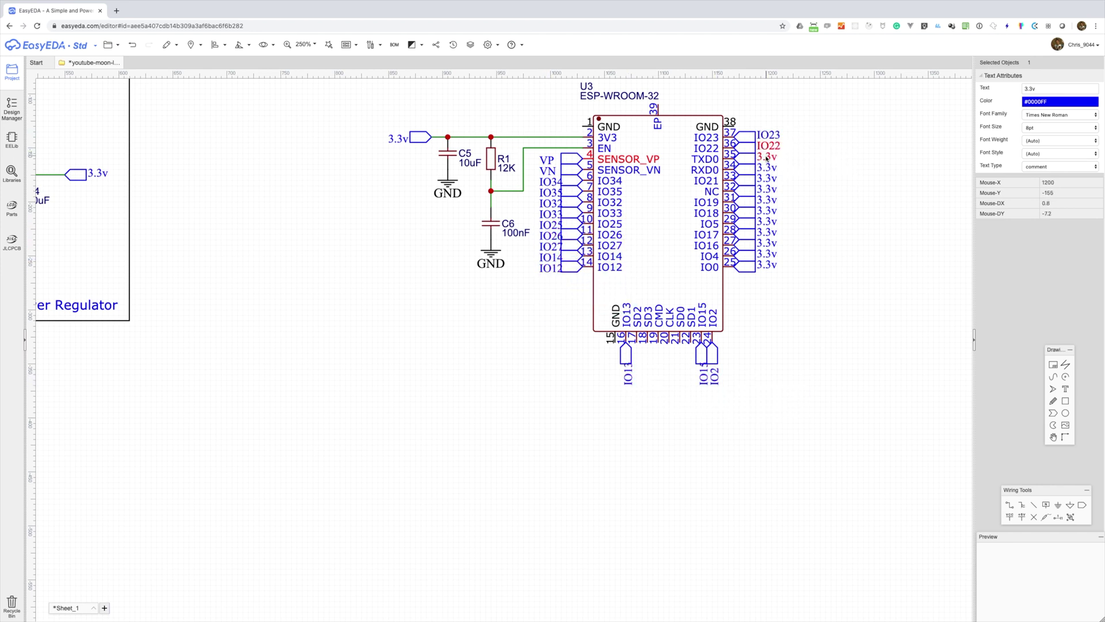
double_click(765, 156)
type("TX")
double_click(765, 168)
type("RX")
double_click(766, 178)
Add no-connect flags to the NC pin and the module's SD2, SD3, CMD, CLK, SD0 and SD1 pins.
left_click(1033, 516)
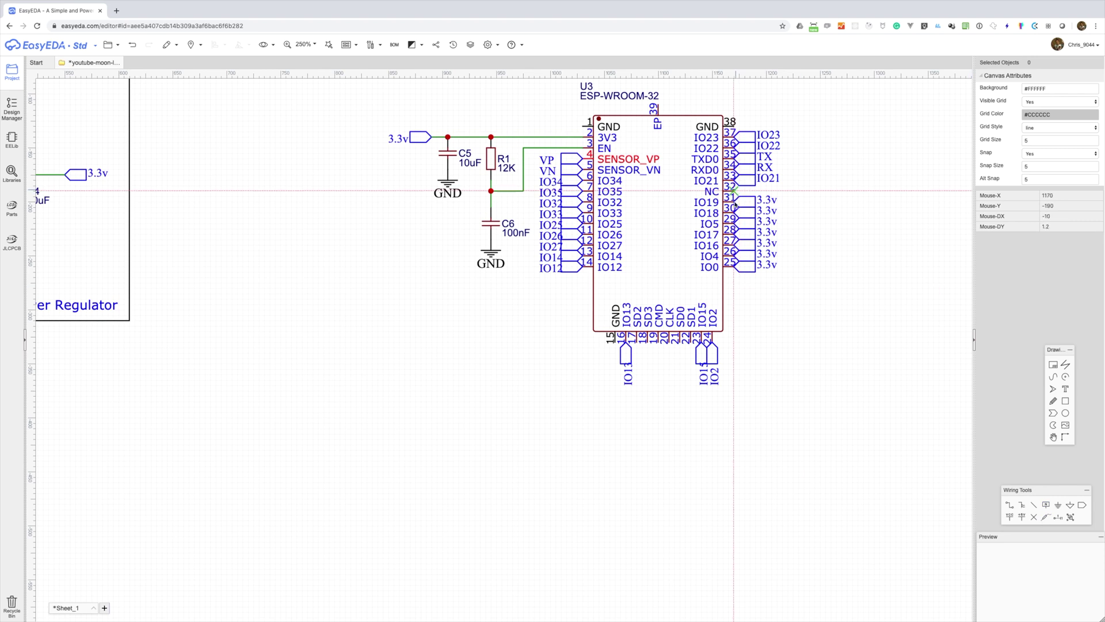
left_click(733, 191)
left_click(690, 342)
left_click(679, 342)
left_click(669, 342)
left_click(658, 342)
left_click(647, 342)
left_click(637, 342)
Rename the remaining right-hand net ports from pin 31 downward as IO19, IO18, IO5, IO17, IO16, IO4 and IO0.
type("19")
double_click(763, 210)
type("IO18")
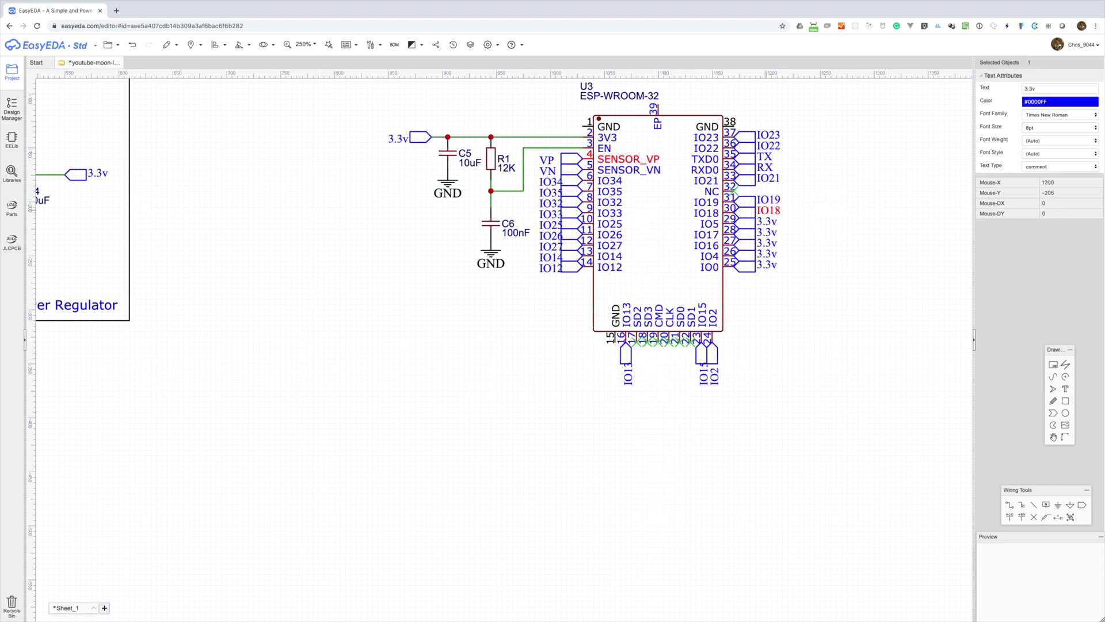
double_click(763, 221)
type("IO5")
double_click(763, 232)
type("IO17")
double_click(762, 243)
double_click(765, 254)
type("IO4")
double_click(764, 265)
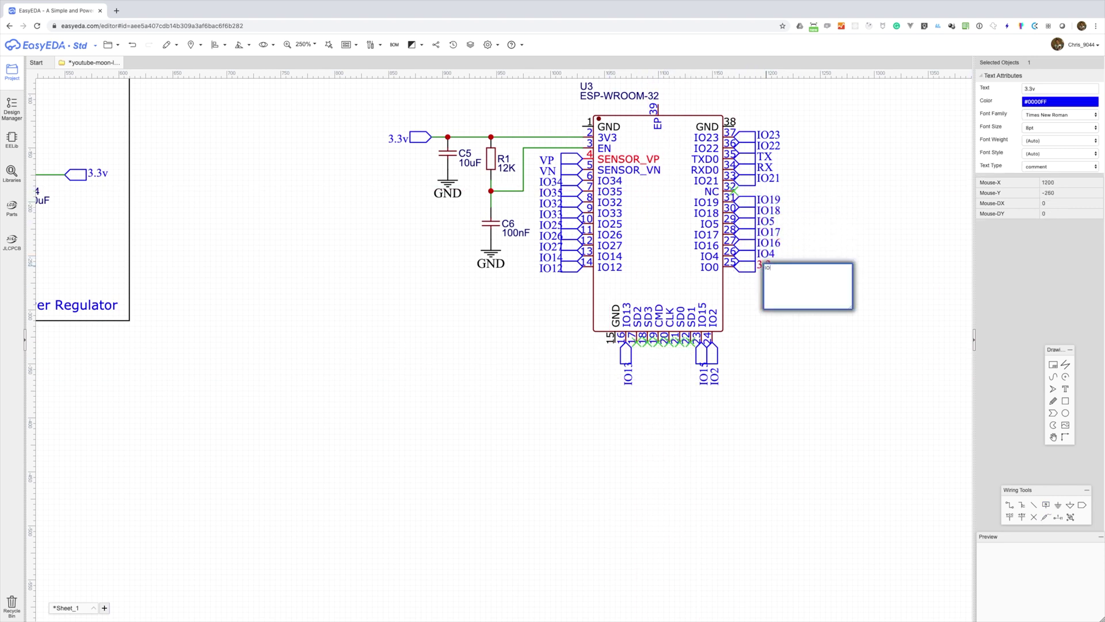
type("IO0")
Shift the overlapping name labels of the left-hand and lower net ports clear of their port outlines.
left_click(550, 182)
left_click(550, 193, "ctrl")
left_click(549, 203, "ctrl")
left_click(549, 214, "ctrl")
left_click(689, 380)
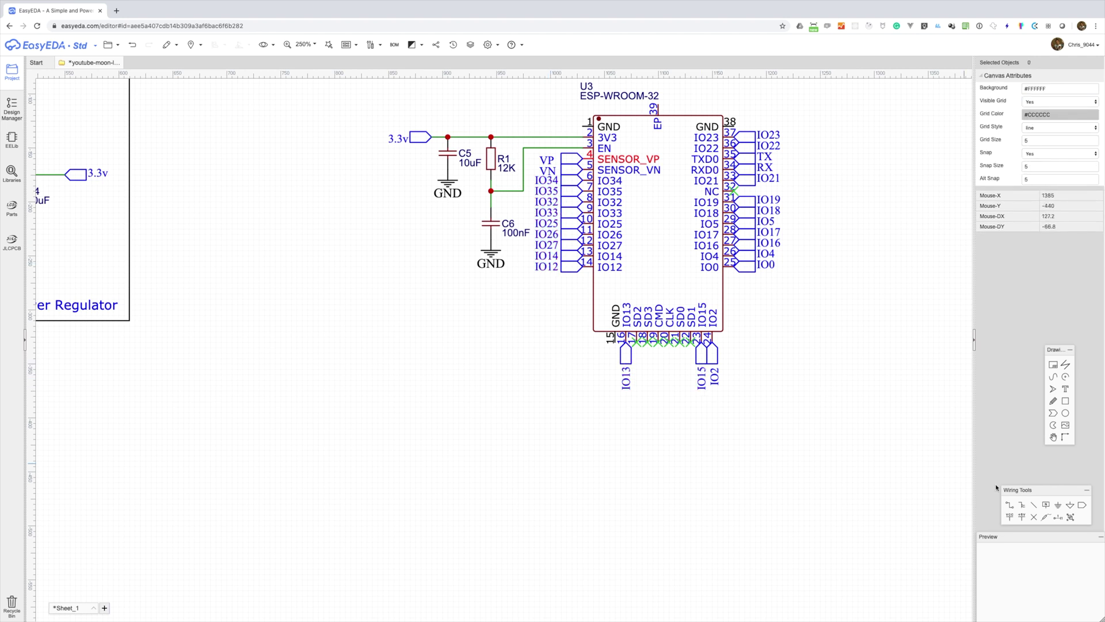
Wire the module's GND pin 1 to GND pin 38, routing over the top of the module.
scroll(577, 108, "down", 2)
left_click(567, 83)
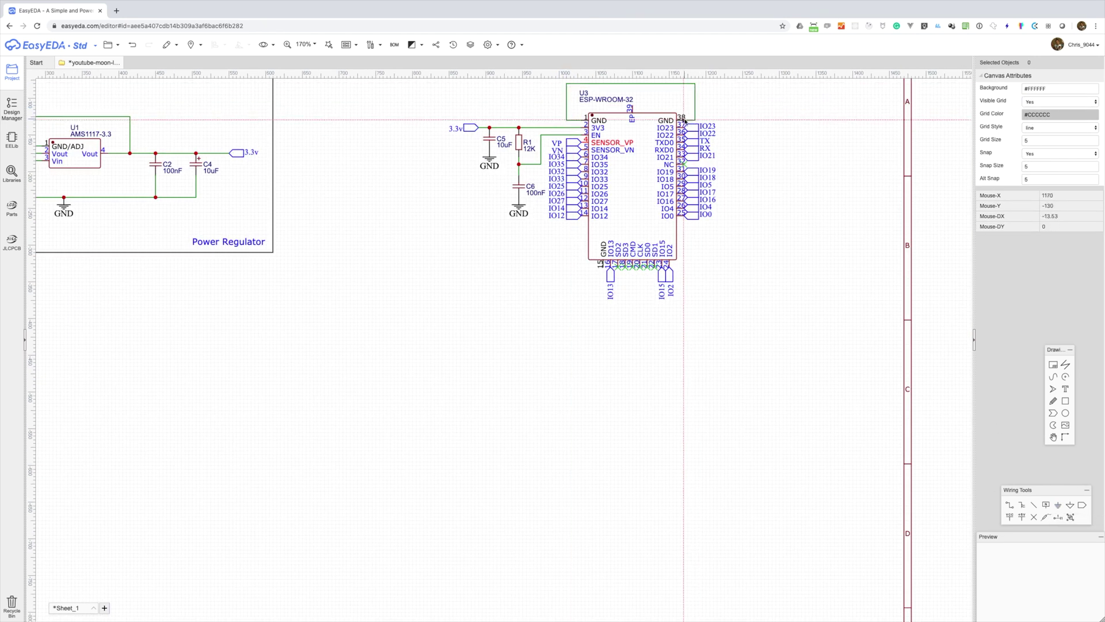
left_click(694, 120)
Place a GND symbol beside the module's lower left corner and wire it to GND pins 15 and 1.
left_click(1058, 504)
left_click(545, 267)
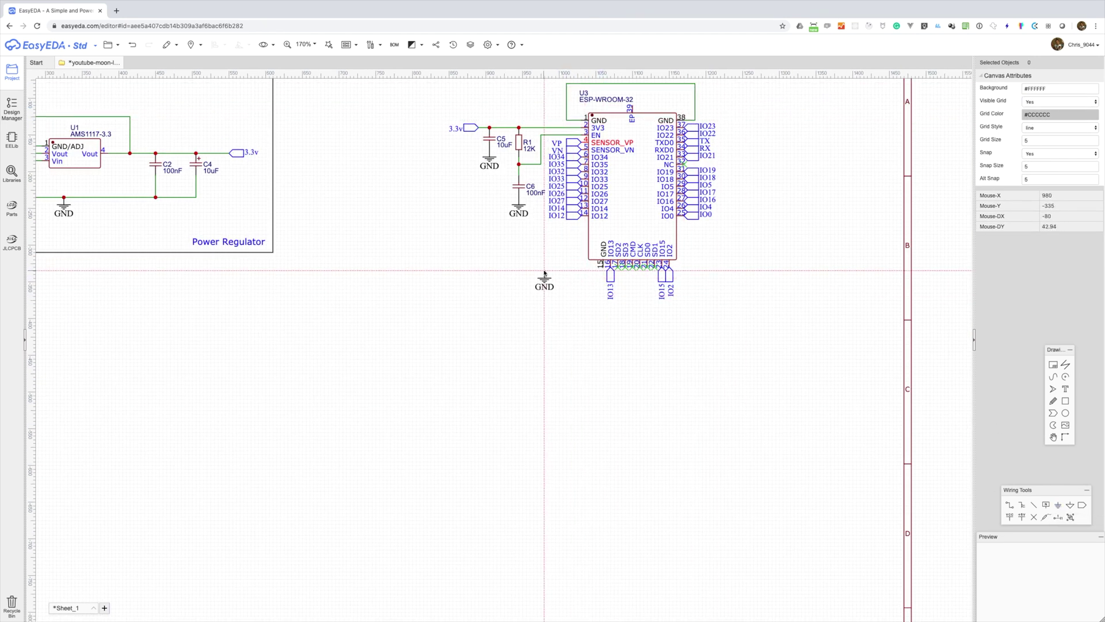
key("Escape")
left_click(603, 266)
left_click(544, 266)
left_click(566, 119)
left_click(544, 266)
Frame the ESP-WROOM-32 circuit with a rectangle and label it "ESP32 Module" in the lower right corner.
right_click_drag(568, 280, 549, 319)
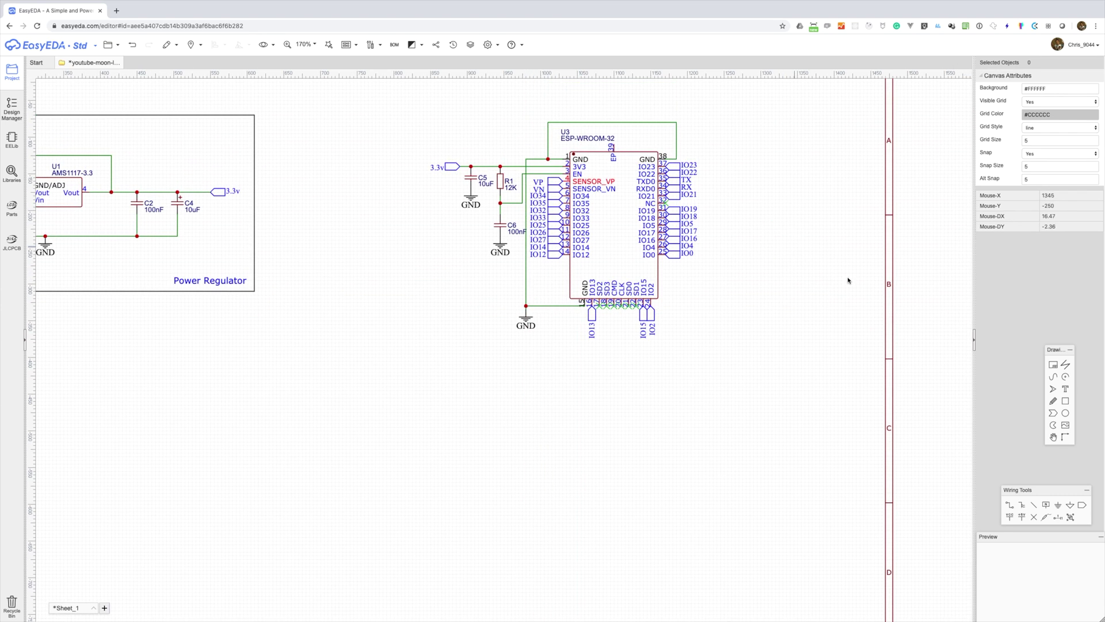
left_click(1064, 401)
left_click(405, 103)
left_click(760, 361)
left_click(1064, 389)
left_click(681, 357)
double_click(691, 354)
type("ESP32  Module")
key("Return")
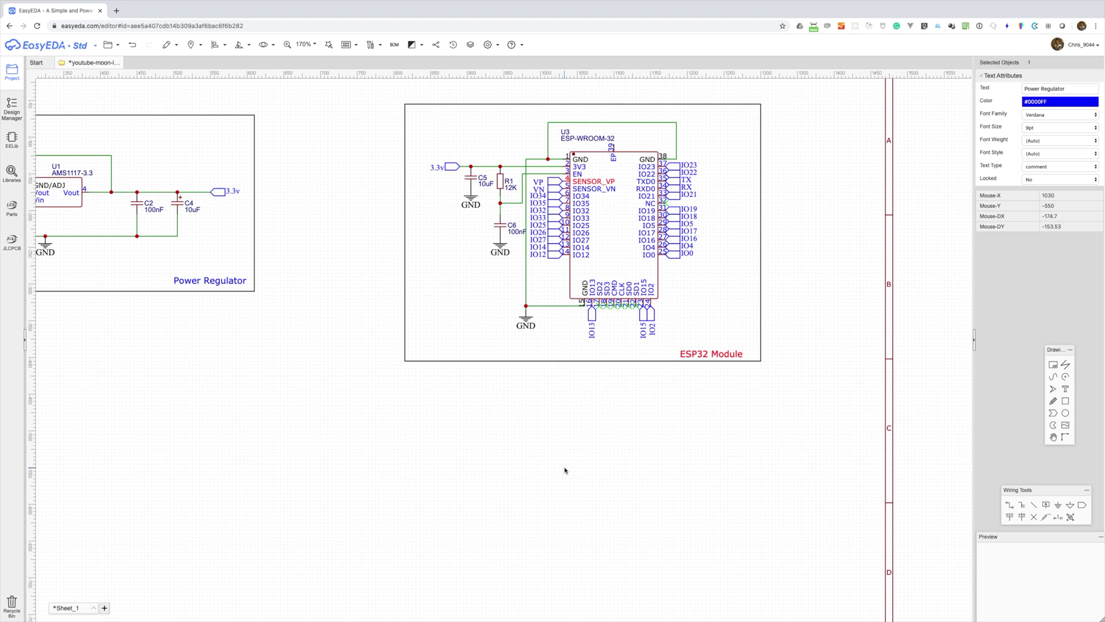
Find part C25117 in the component libraries and place the 470 ohm resistor below the power regulator.
scroll(564, 470, "left", 5)
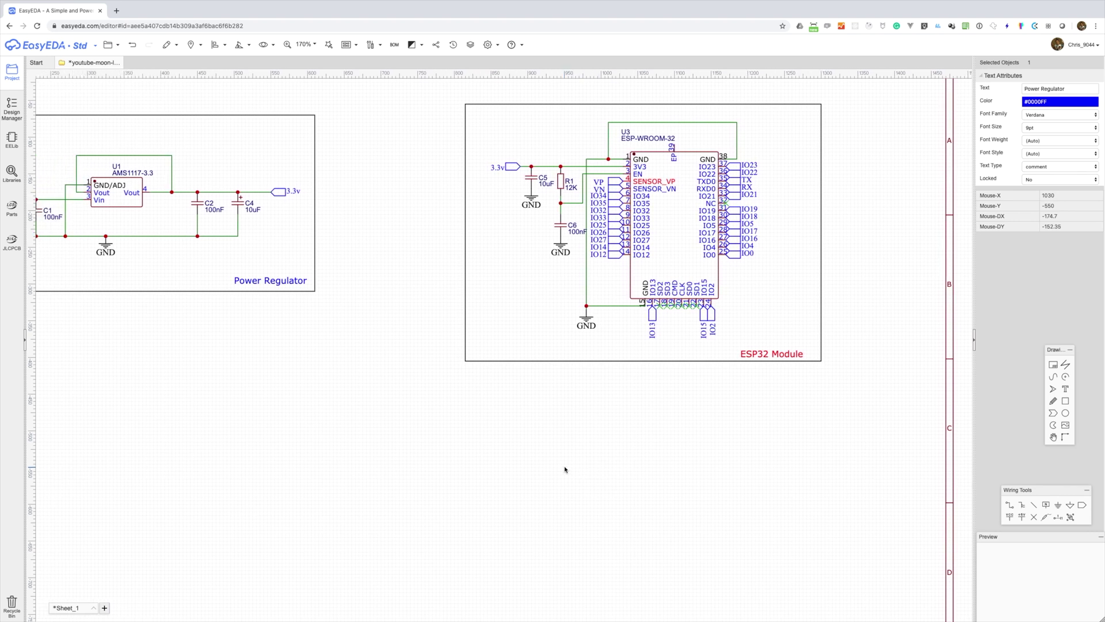
scroll(570, 454, "left", 7)
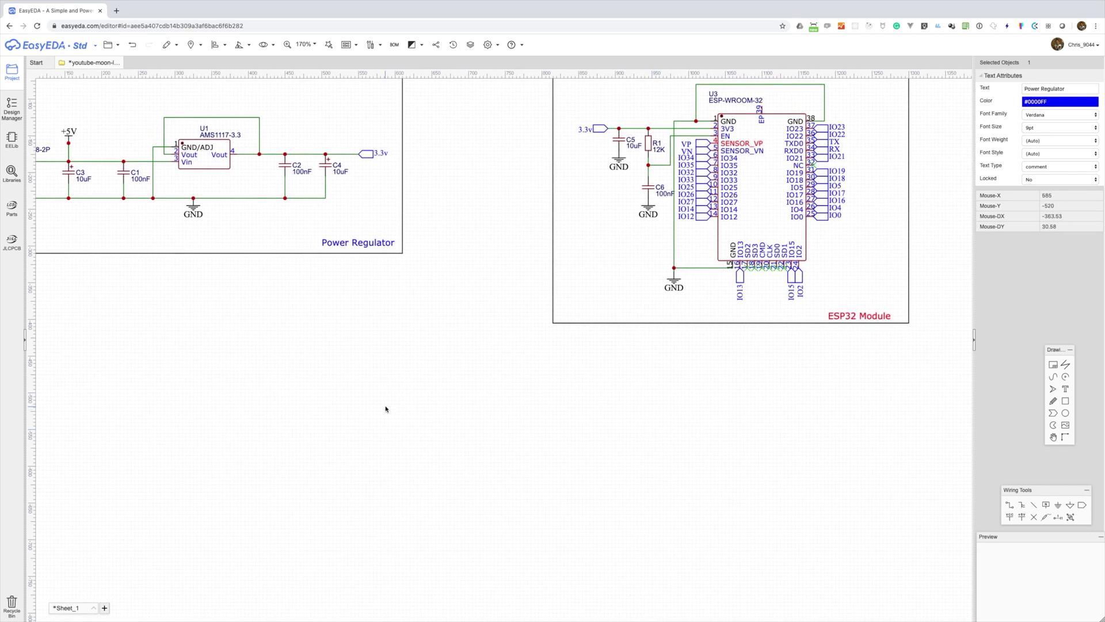
scroll(386, 406, "down", 3)
right_click_drag(386, 405, 515, 333)
scroll(492, 368, "up", 1)
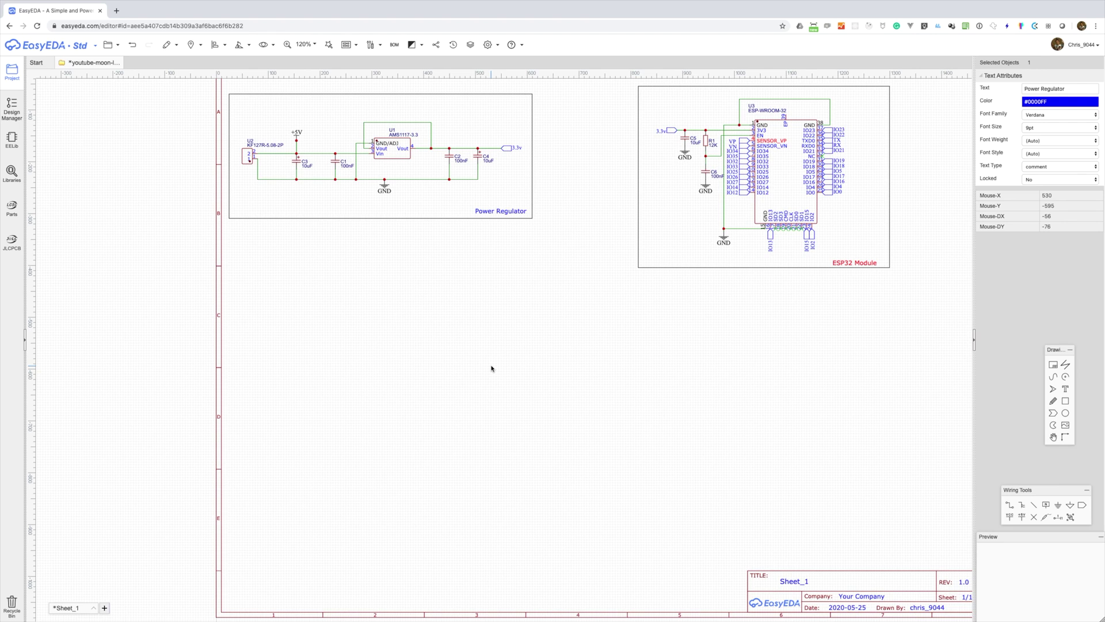
scroll(491, 369, "up", 1)
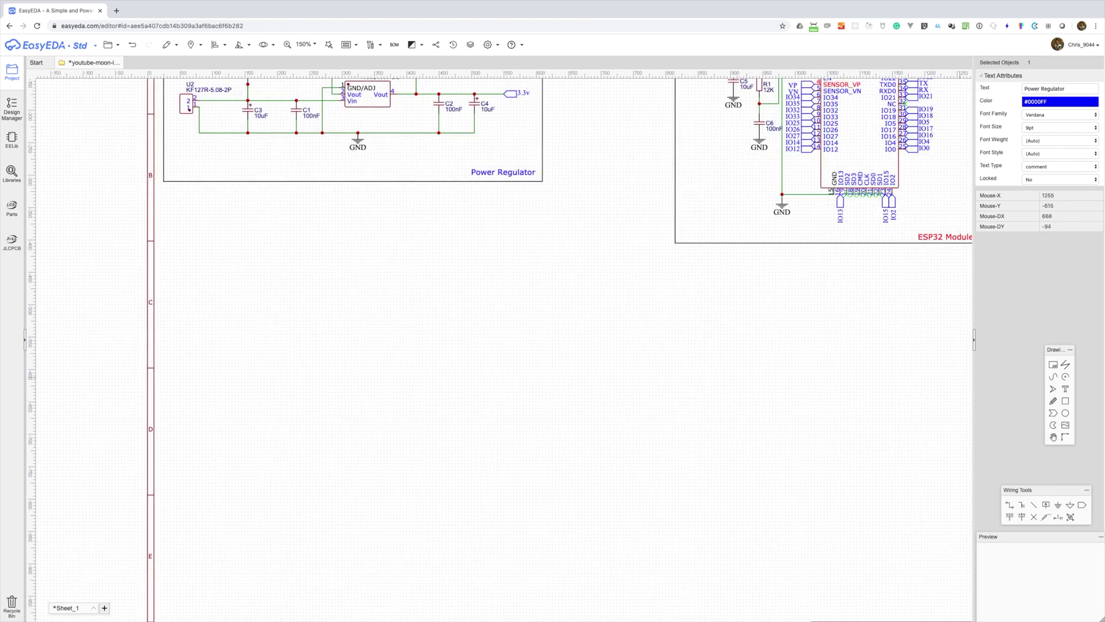
key("shift+f")
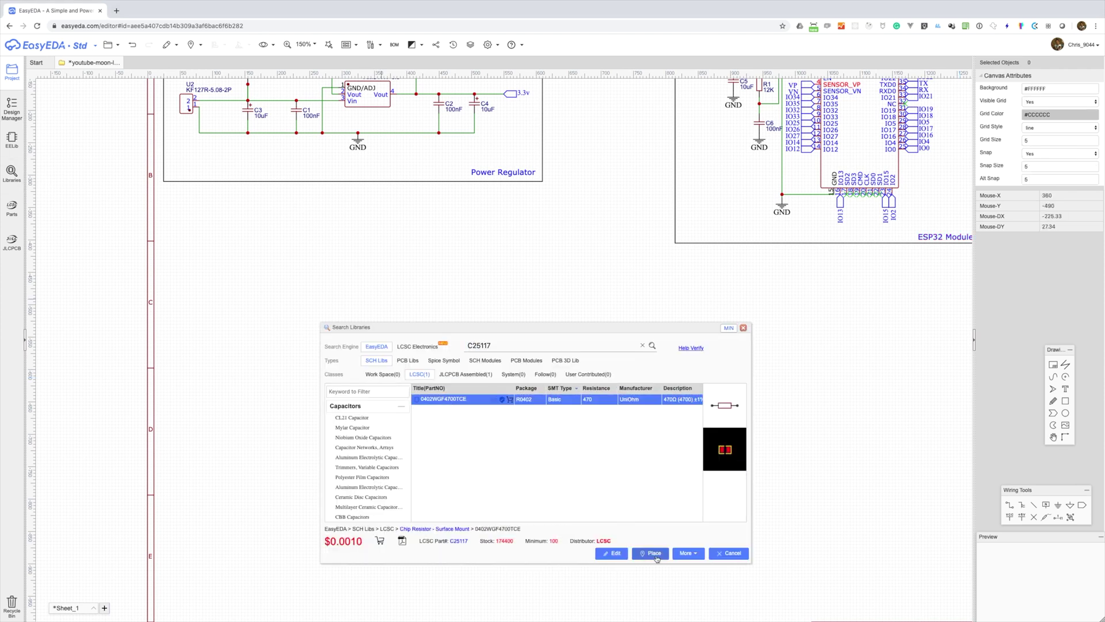
left_click(651, 552)
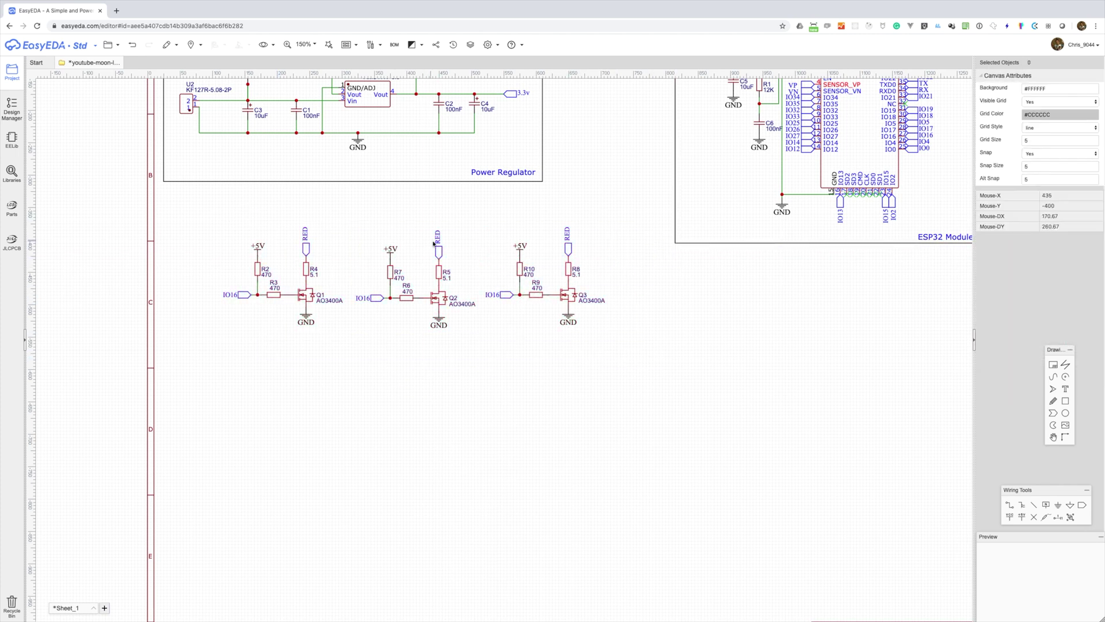
Rename the net ports of the copied transistor drivers as GREEN with IO17 and BLUE with IO18.
left_click(564, 234)
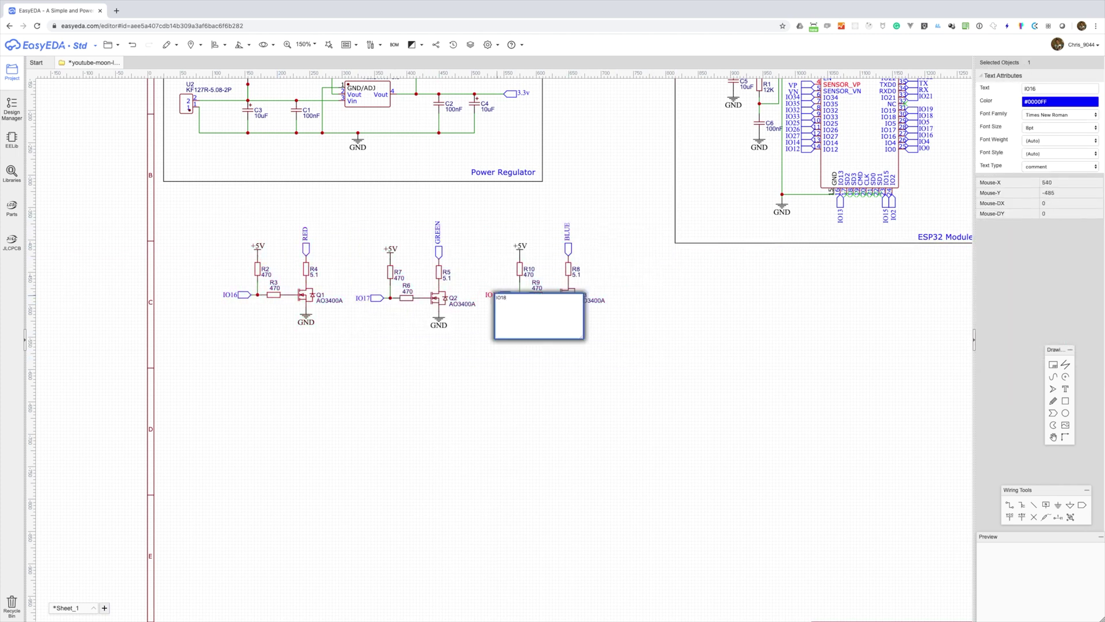
left_click(485, 409)
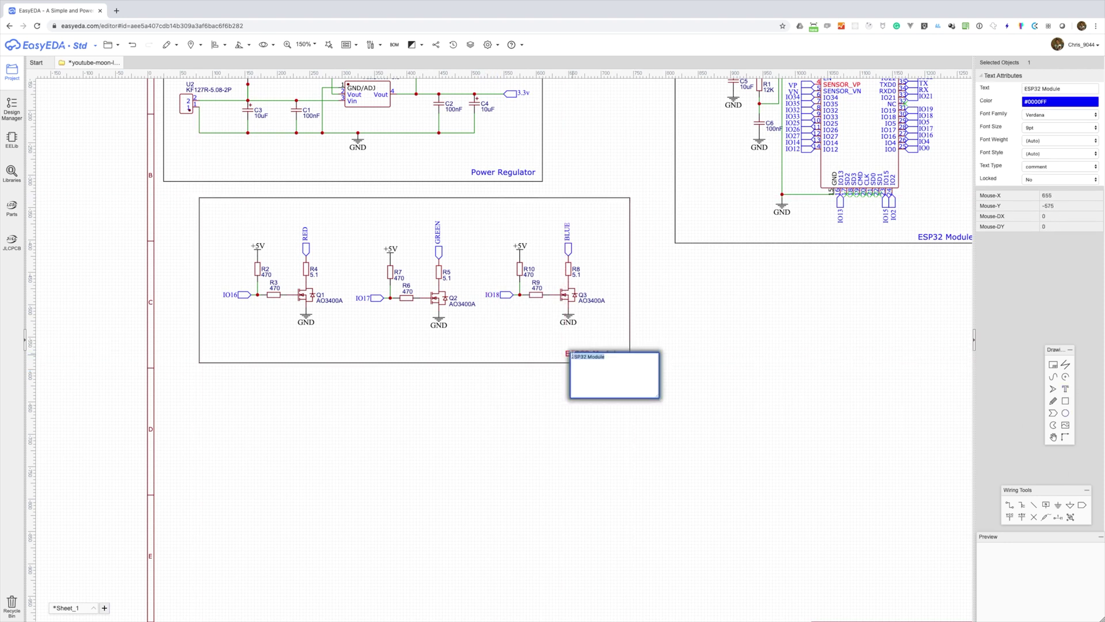
Label the framed transistor circuits "OUTPUT DRIVERS" and shift the label inside the frame's lower right corner.
type("OUTPUT DRIVERS")
left_click(757, 424)
left_click_drag(575, 353, 559, 353)
left_click(564, 399)
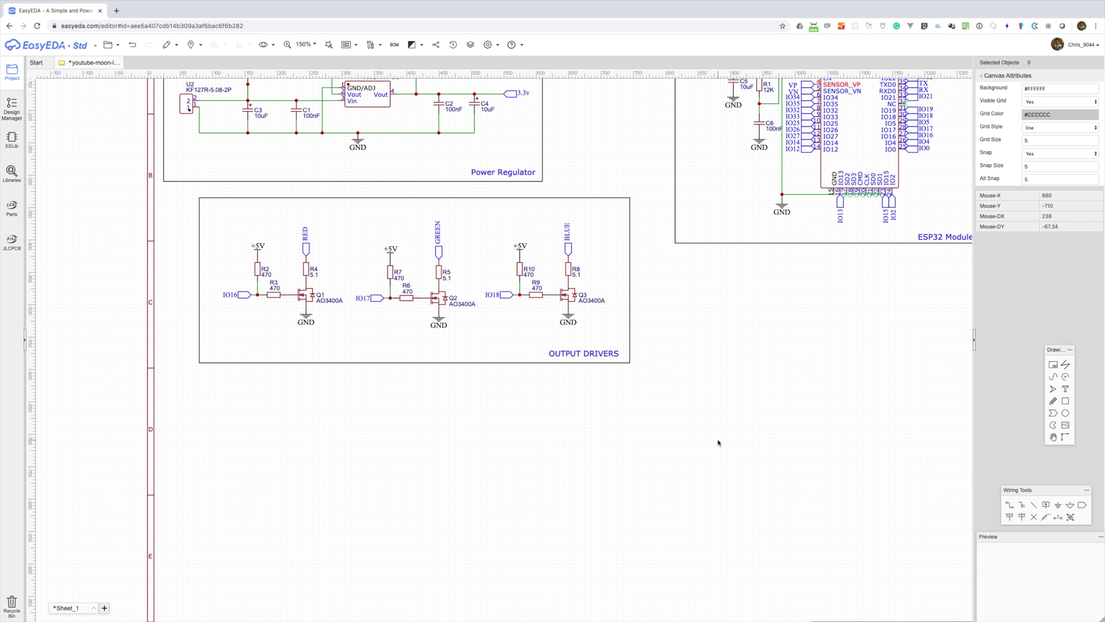
Place LED part C72038 below the ESP32 Module frame and delete its part-number label.
scroll(717, 442, "right", 5)
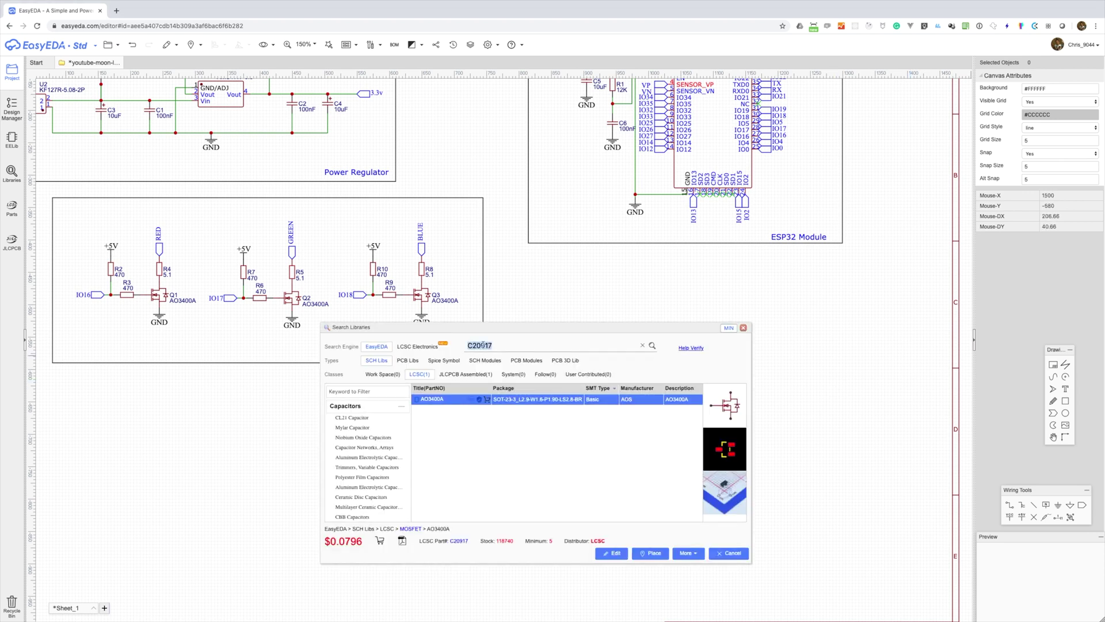
type("C72038")
key("Return")
left_click(651, 554)
left_click(615, 308)
key("Escape")
left_click(648, 294)
key("Delete")
Find resistor part C25087 and place the 200 ohm resistor in line with LED1's anode.
key("shift+f")
key("super+v")
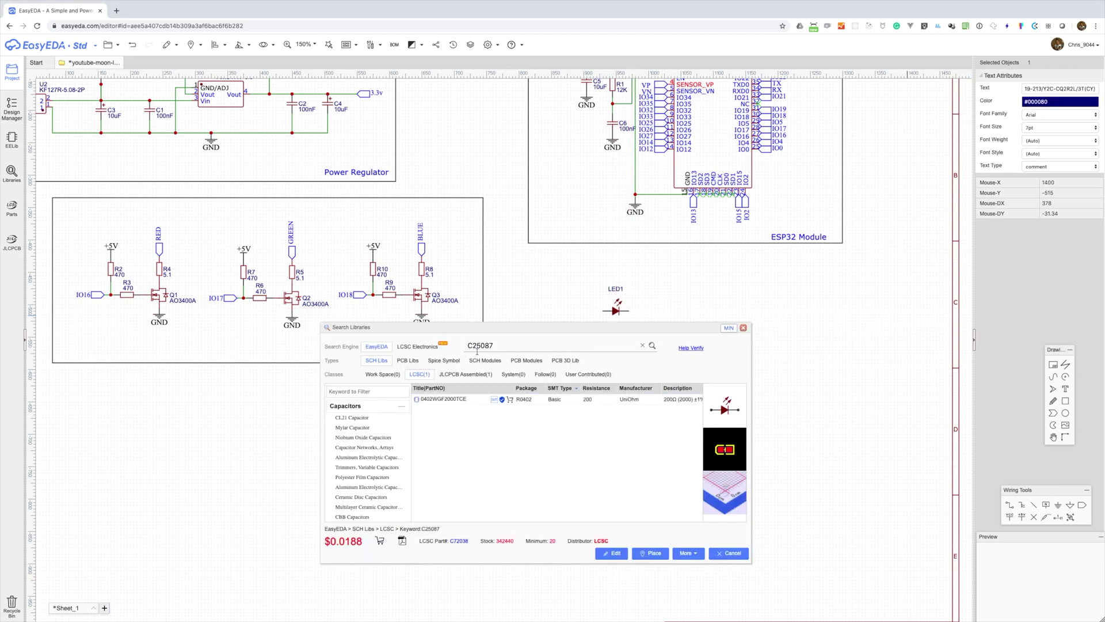
left_click(651, 553)
left_click(590, 311)
Attach a rotated copy of the IO2 net port to R11 and a GND symbol to LED1's cathode.
left_click(747, 204)
key("super+c")
key("super+v")
key("space")
left_click(577, 310)
left_click(1058, 504)
left_click(629, 312)
key("Escape")
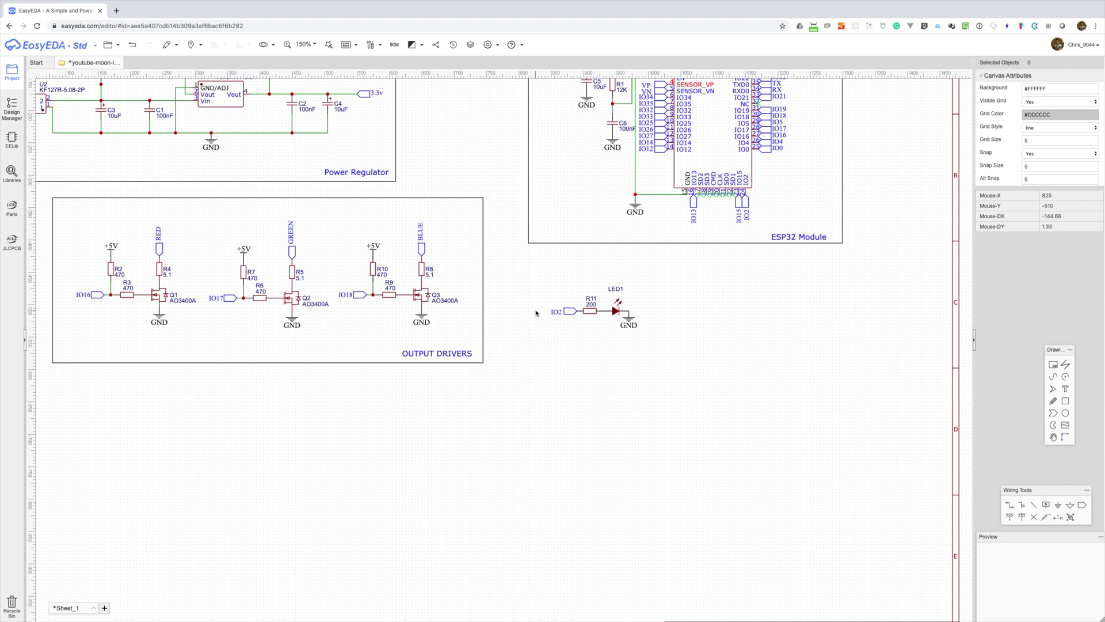
Duplicate the complete LED1 circuit with its port, resistor and ground twice along the same row.
left_click_drag(529, 274, 692, 367)
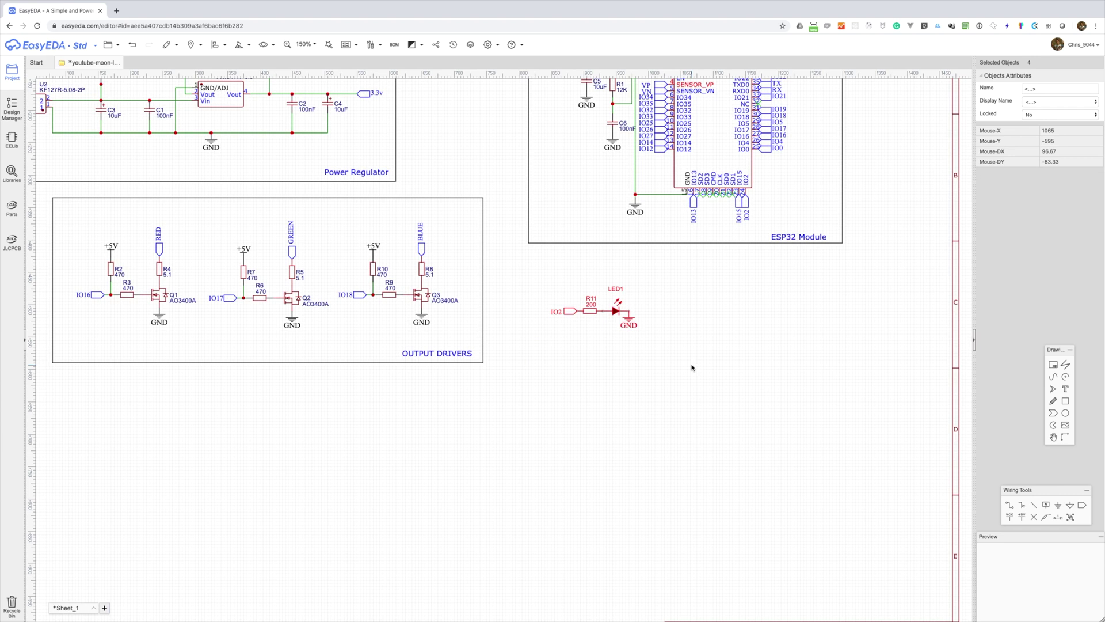
key("super+c")
key("super+v")
left_click(669, 311)
key("super+v")
left_click(774, 311)
Rename the second LED circuit's port as 3.3v and replace the third circuit's IO2 port with a +5V symbol.
double_click(648, 313)
type("3.3v")
key("Return")
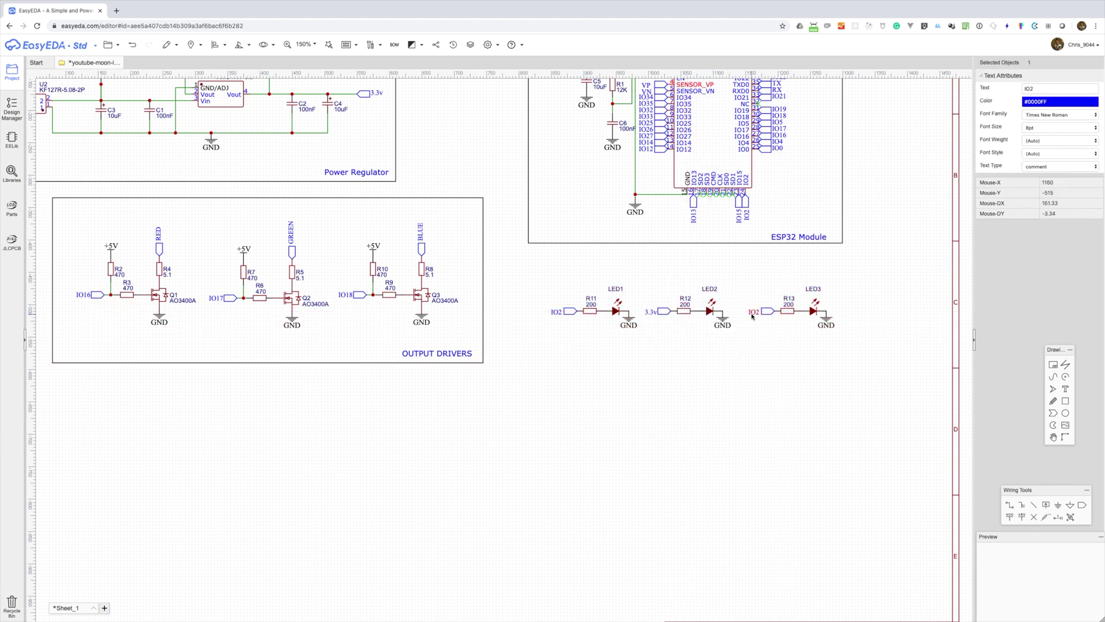
key("Delete")
left_click(1022, 516)
left_click(761, 310)
key("Escape")
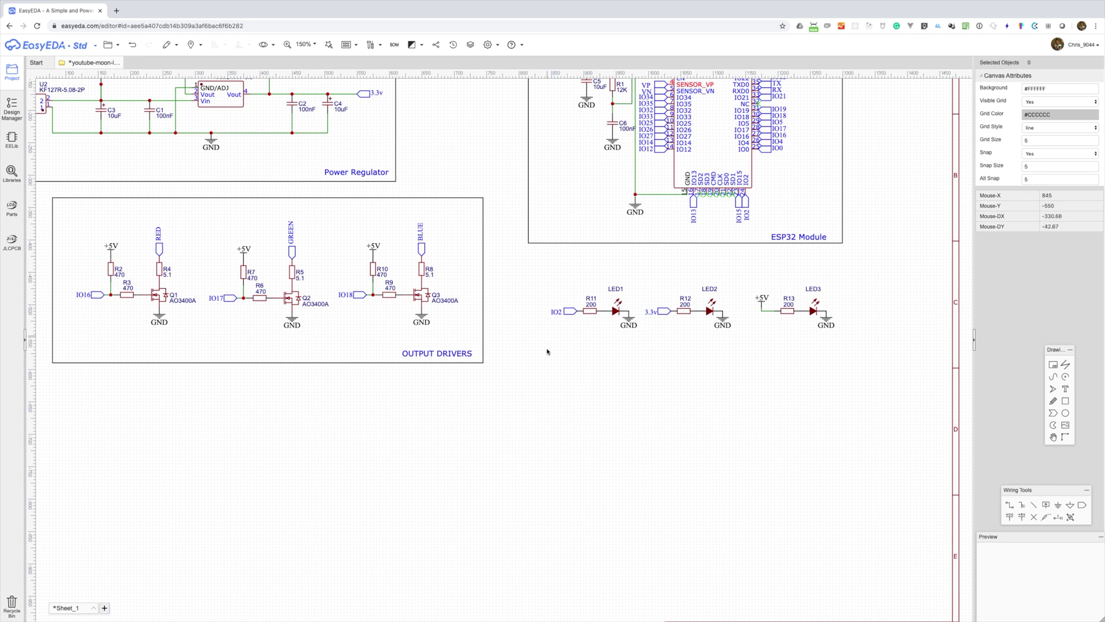
Paste another LED circuit below LED1 and replace its IO2 port with a +5V symbol.
left_click(625, 366)
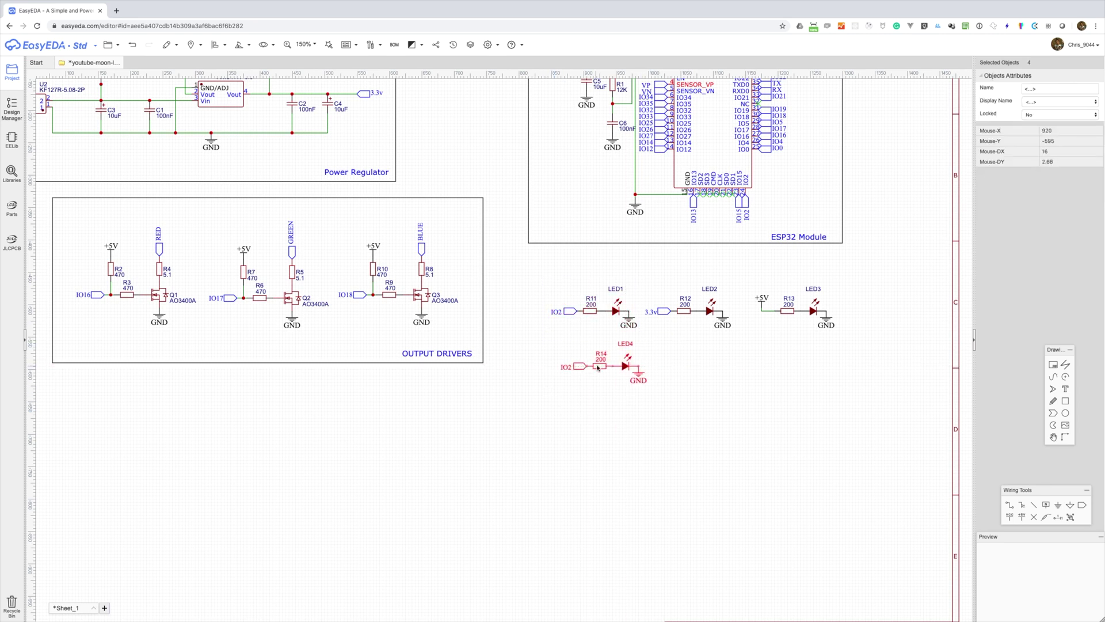
left_click(579, 370)
key("Delete")
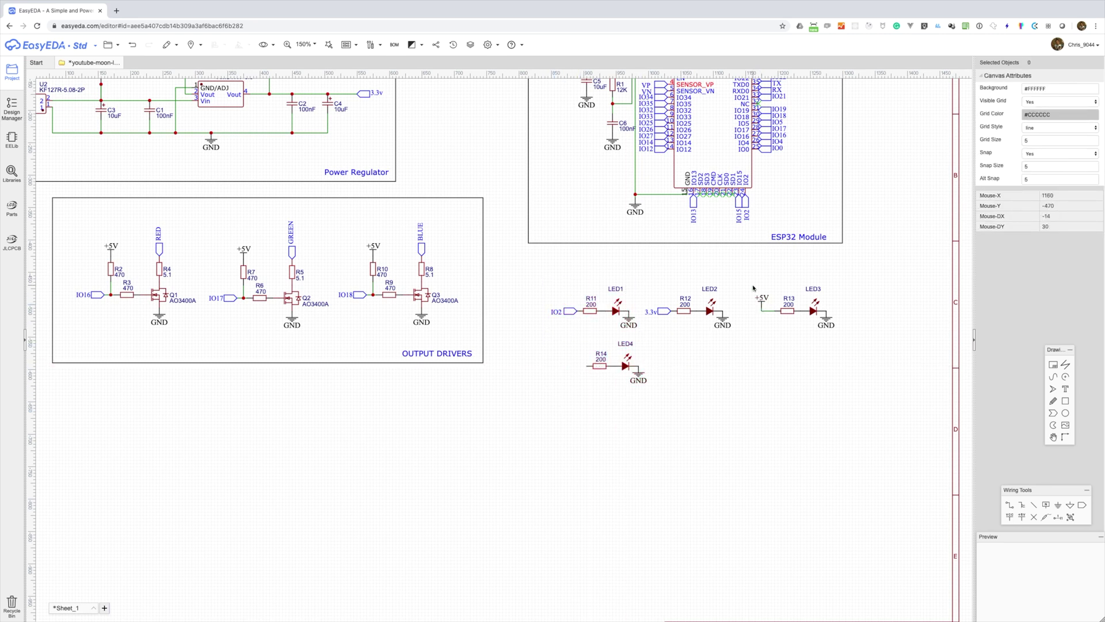
left_click(760, 297)
left_click(1021, 516)
left_click(587, 366)
key("Escape")
Replace the GND symbol on LED4 with a copy of the module's TX net port.
left_click(638, 375)
key("Delete")
left_click(770, 84)
key("ctrl+v")
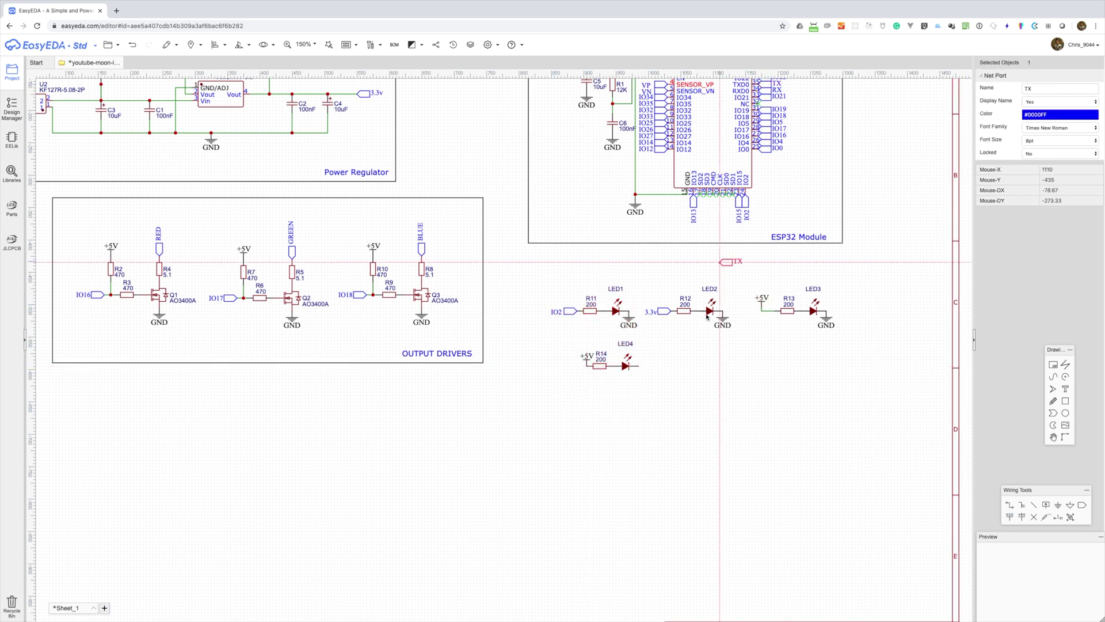
left_click(639, 366)
Duplicate the LED4 circuit beside it and put a copy of the RX net port on LED5.
left_click_drag(562, 335, 683, 375)
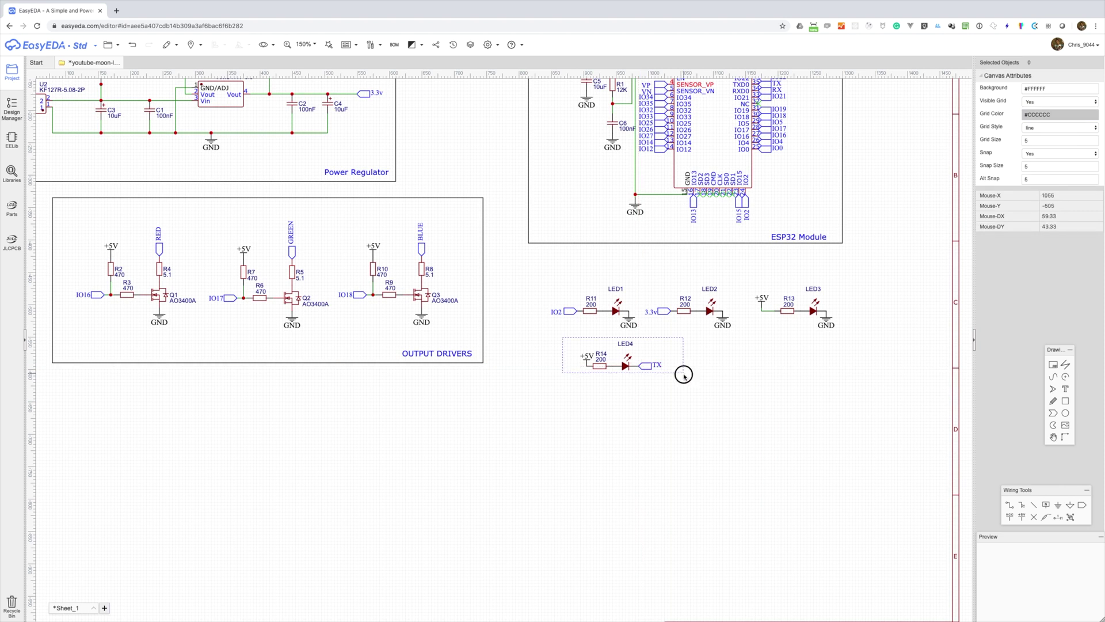
left_click(739, 366)
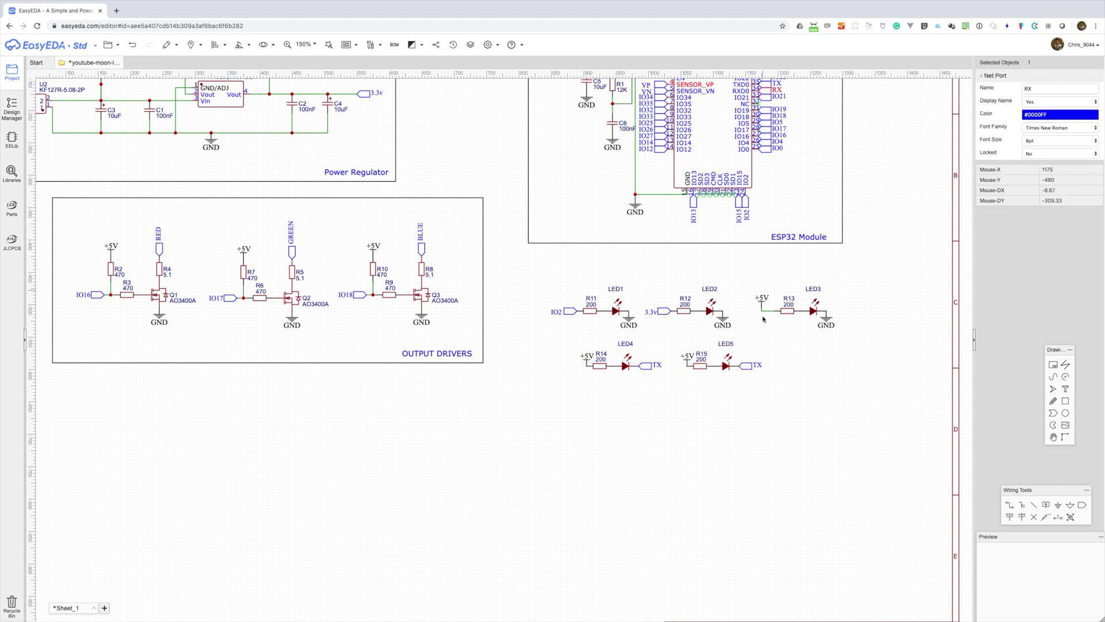
left_click(754, 363)
Rename the five LEDs as LED_2, LED_33, LED_5, LED_TX and LED_RX.
double_click(619, 288)
key("BackSpace")
type("_2")
double_click(712, 288)
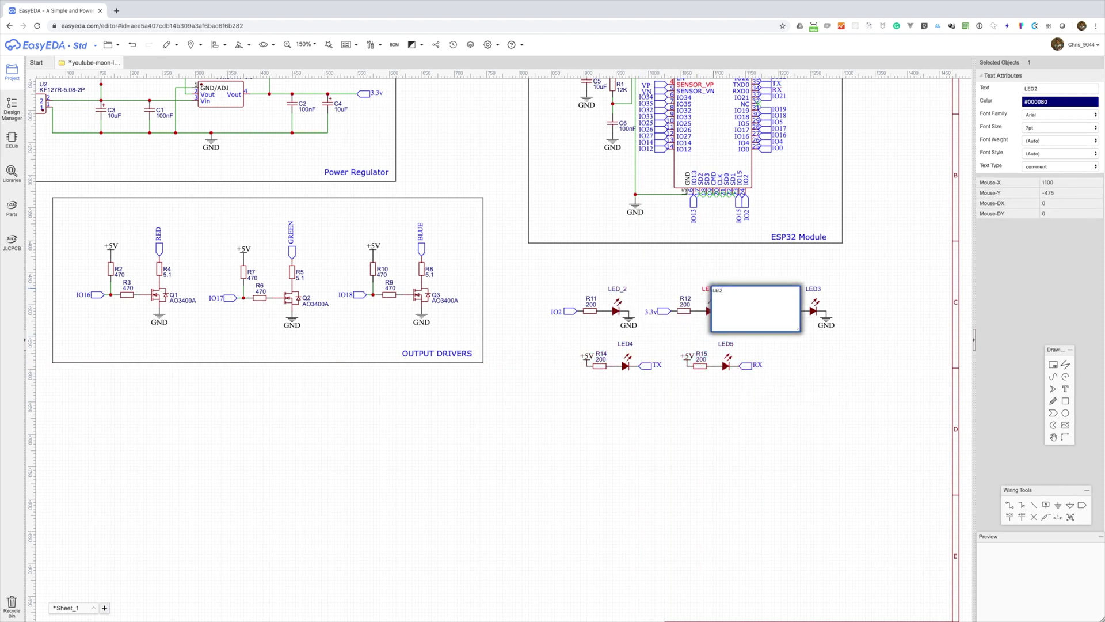
key("BackSpace")
type("_33")
double_click(814, 289)
key("BackSpace")
type("_5_RX")
Frame the five LED circuits with a rectangle and label it "Indicator LEDs" in the lower right corner.
left_click(1064, 401)
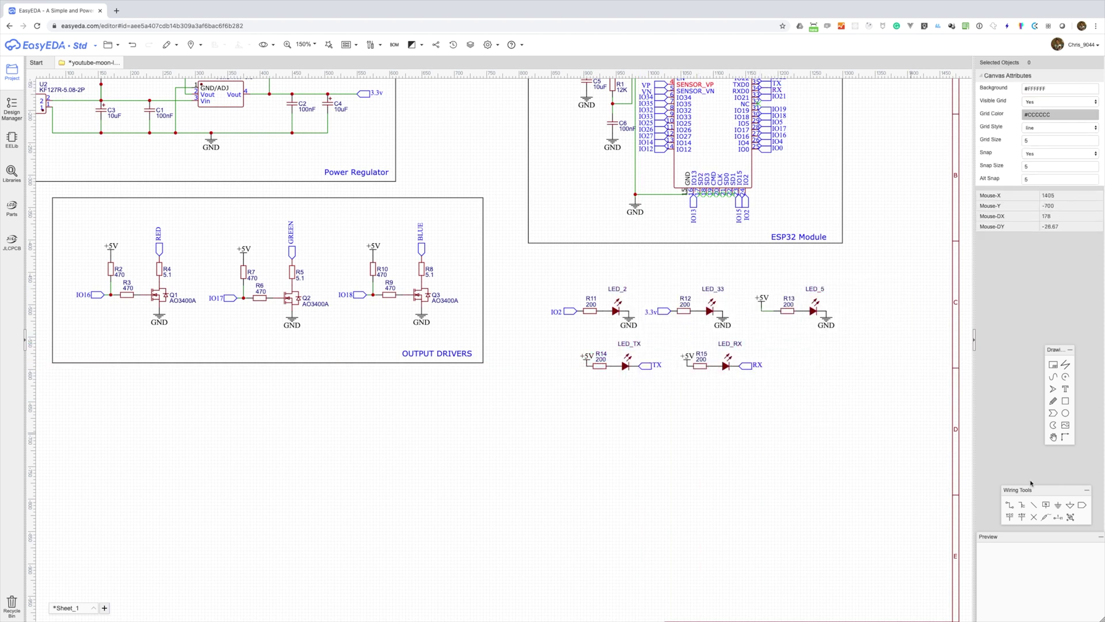
left_click(535, 269)
left_click(881, 395)
left_click(1064, 389)
left_click(825, 388)
double_click(831, 386)
type("Indicator LEDs")
left_click(833, 453)
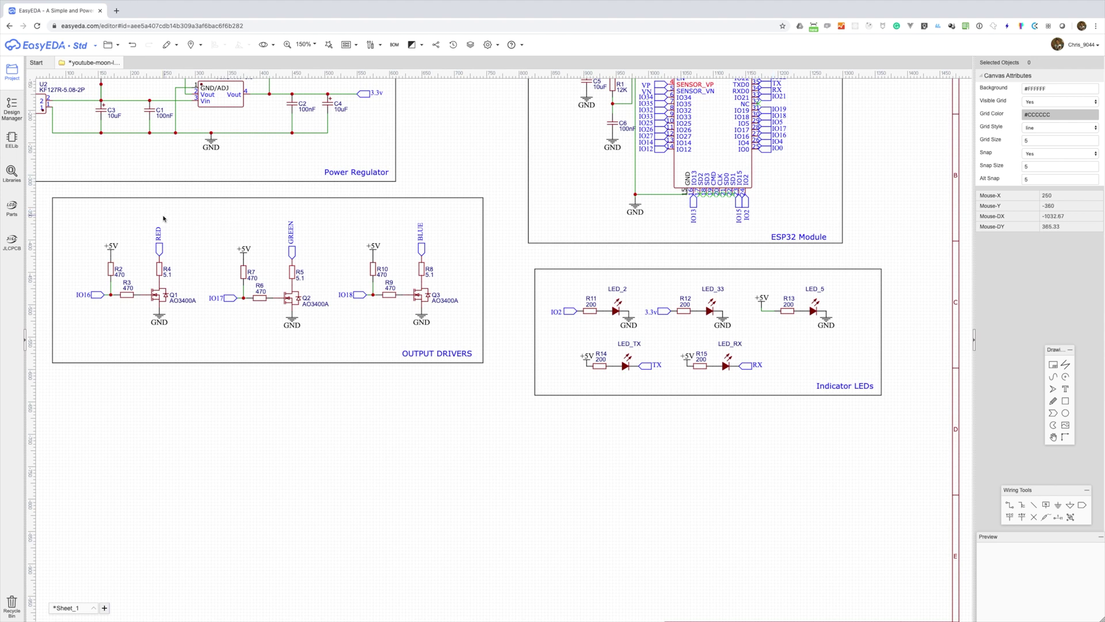
Place female headers HDR-F-2.54_1x16 and HDR-F-2.54_1x15 side by side below the output drivers.
left_click(11, 144)
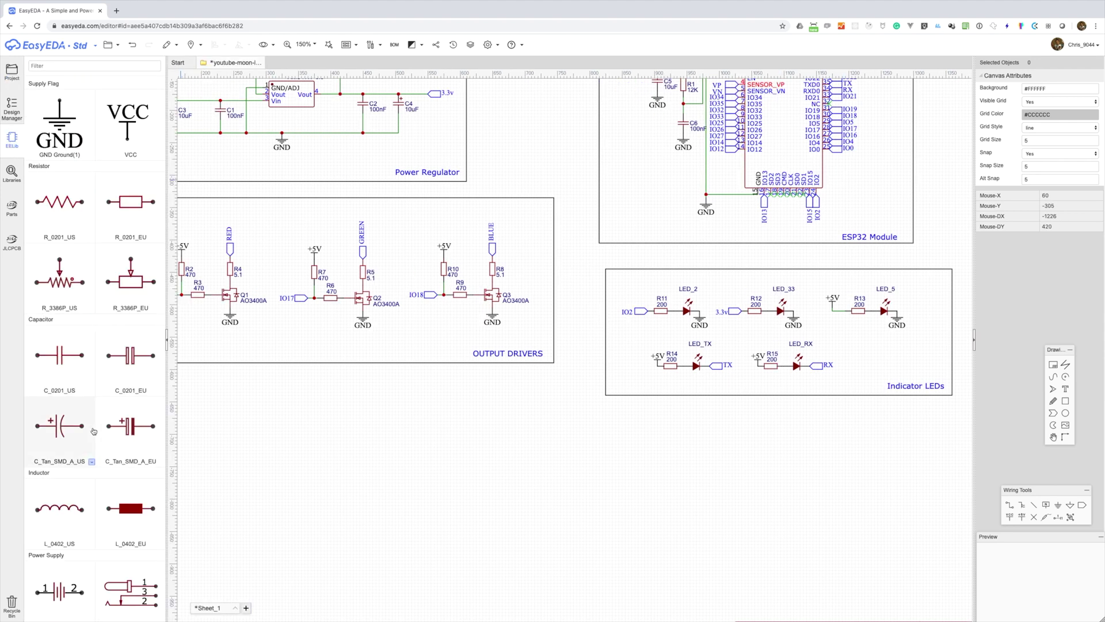
scroll(92, 345, "down", 5)
left_click(137, 441)
left_click(163, 456)
left_click(147, 440)
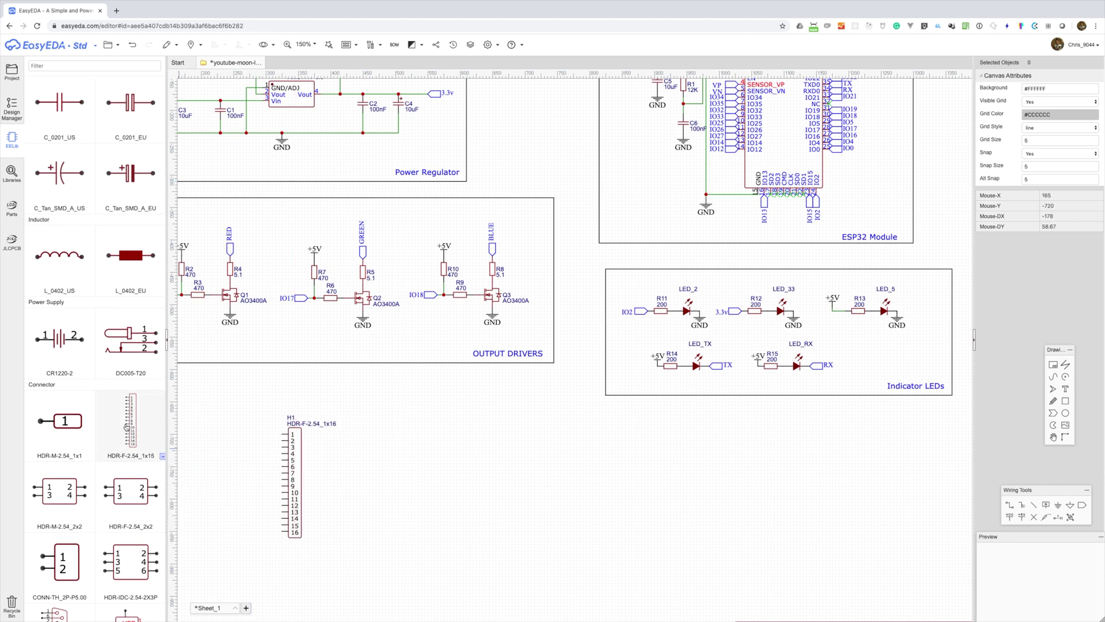
left_click(135, 431)
left_click(433, 481)
Copy the ESP32 module's VP to IO12 net ports and attach the copies to header H1 starting at pin 3.
right_click_drag(634, 476, 593, 558)
left_click_drag(672, 162, 693, 236)
left_click(692, 171)
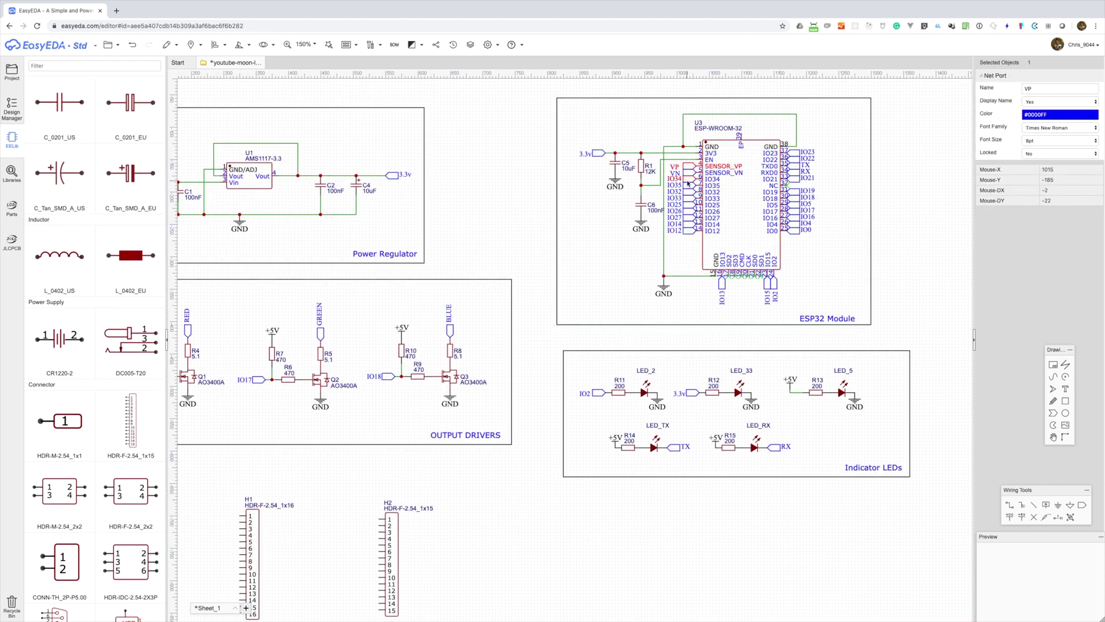
left_click_drag(676, 163, 693, 230)
scroll(442, 531, "down", 1)
scroll(275, 535, "up", 2)
right_click_drag(275, 534, 365, 404)
key("ctrl+v")
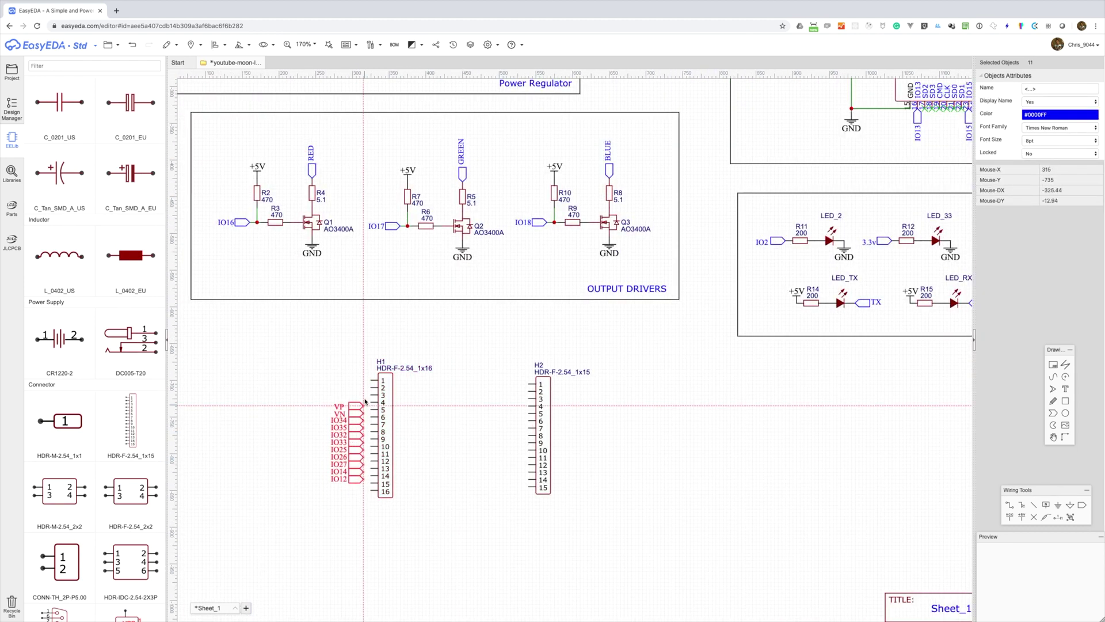
left_click(370, 398)
Copy the ESP32 module's IO13, IO15 and IO2 net ports, rotate them and attach them to H1 pins 14 to 16.
right_click_drag(772, 382, 713, 395)
left_click_drag(922, 132, 852, 150)
key("ctrl+c")
key("ctrl+v")
key("space")
left_click(313, 488)
left_click_drag(319, 528, 308, 504)
Put a copy of the 3.3v net port on H1 pin 2 and wire a GND symbol to pin 1.
left_click(825, 254)
key("ctrl+c")
key("ctrl+v")
left_click(313, 401)
left_click(1057, 504)
left_click(251, 397)
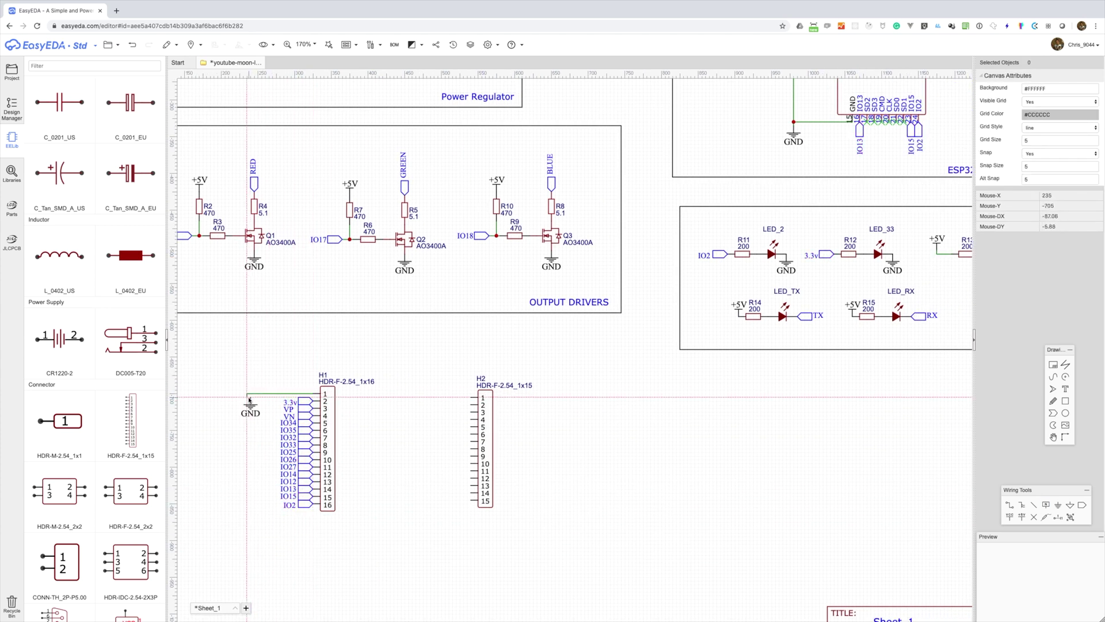
key("Escape")
Copy the ESP32 module's IO23 to IO0 net ports, rotate them 180 degrees and place them beside header H2.
right_click_drag(518, 288, 384, 392)
left_click_drag(834, 81, 809, 179)
key("ctrl+c")
right_click_drag(809, 92, 805, 137)
right_click_drag(455, 606, 574, 489)
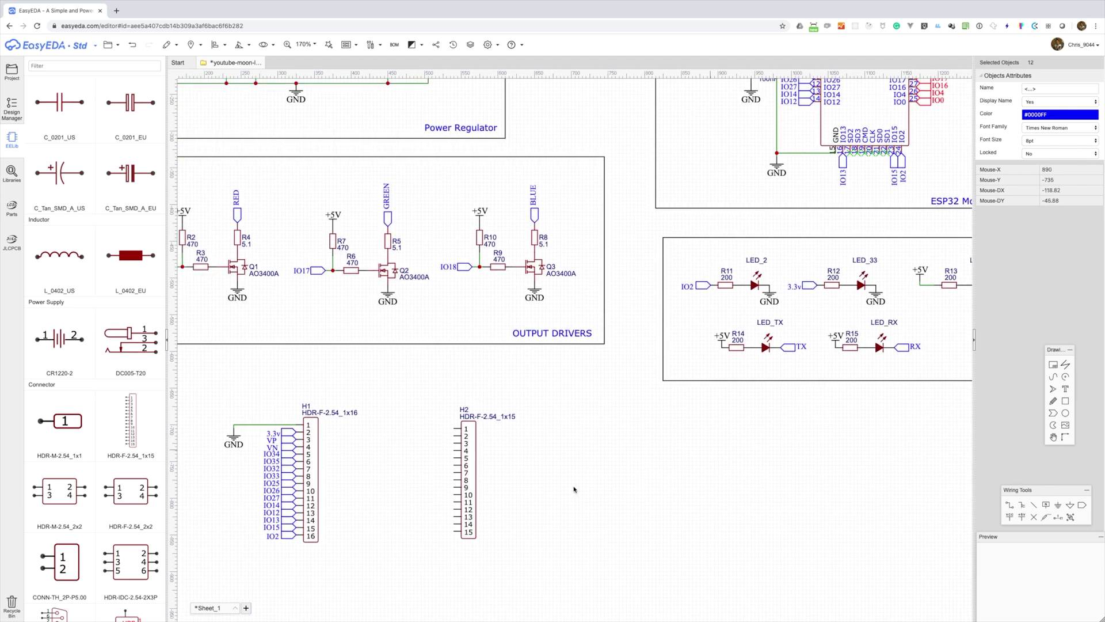
key("ctrl+v")
key("space")
key("space")
left_click(427, 530)
Rearrange H2's net ports from pin 2 down as IO23, IO22, TX, RX, IO21, IO19, IO18, IO5, IO17, IO16, IO4, IO0.
left_click_drag(419, 443, 445, 509)
left_click_drag(445, 533, 445, 516)
left_click_drag(420, 459, 445, 501)
left_click_drag(420, 466, 445, 480)
left_click_drag(420, 488, 445, 472)
left_click_drag(420, 502, 445, 465)
left_click_drag(420, 510, 445, 443)
left_click_drag(418, 531, 442, 435)
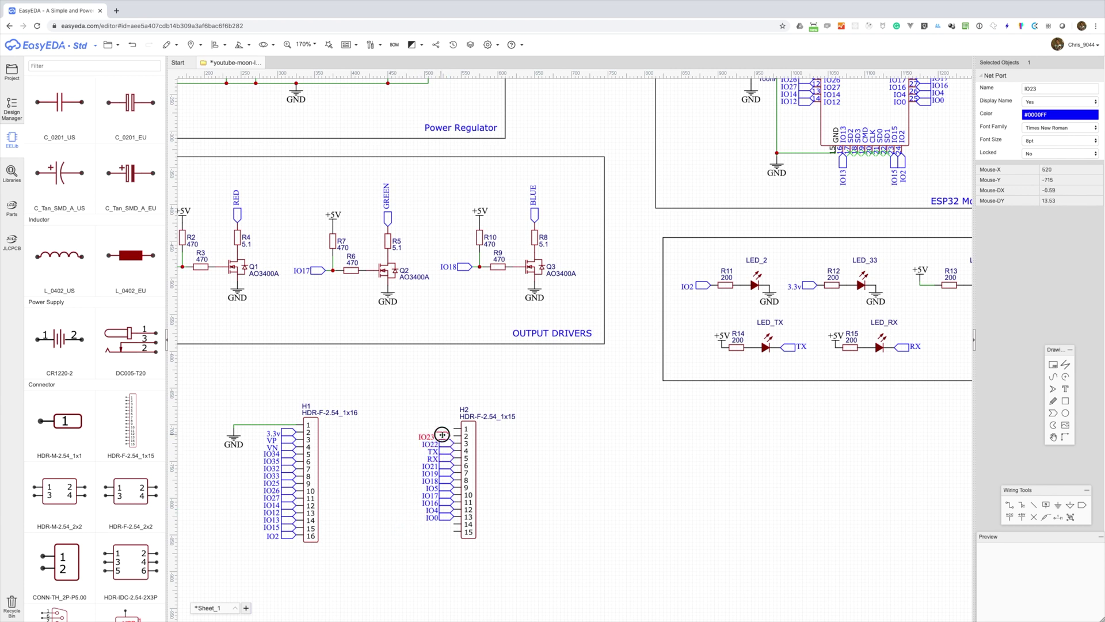
Delete header H2 and replace the 16-pin header H1 with an HDR-F-2.54_1x15 header.
right_click_drag(749, 464, 671, 553)
scroll(727, 527, "down", 2)
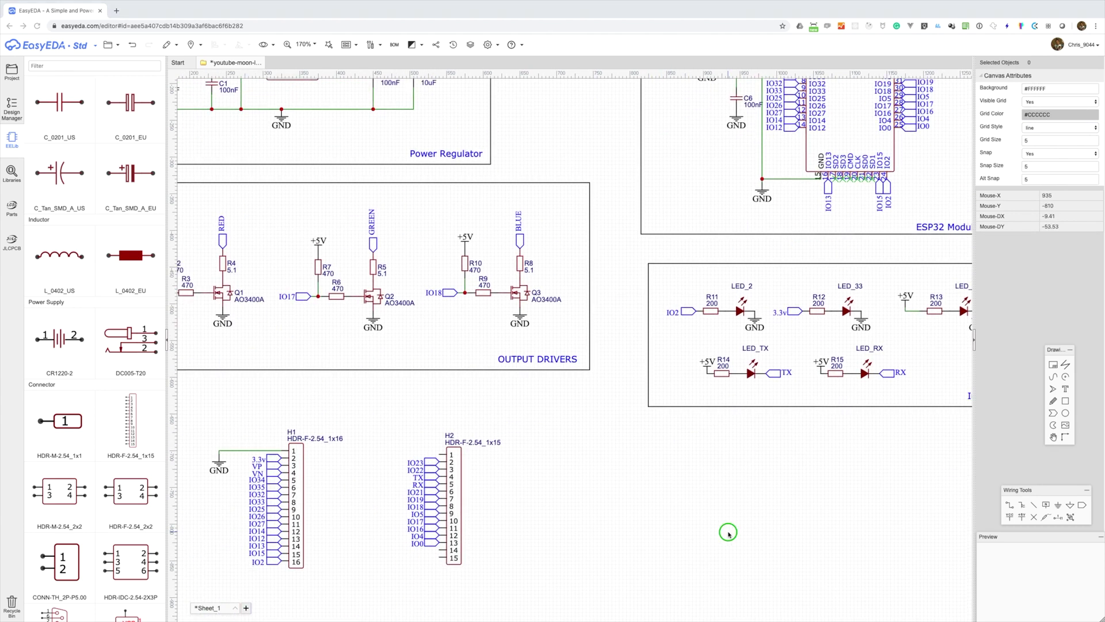
scroll(716, 574, "up", 2)
left_click(447, 538)
key("Delete")
left_click(159, 454)
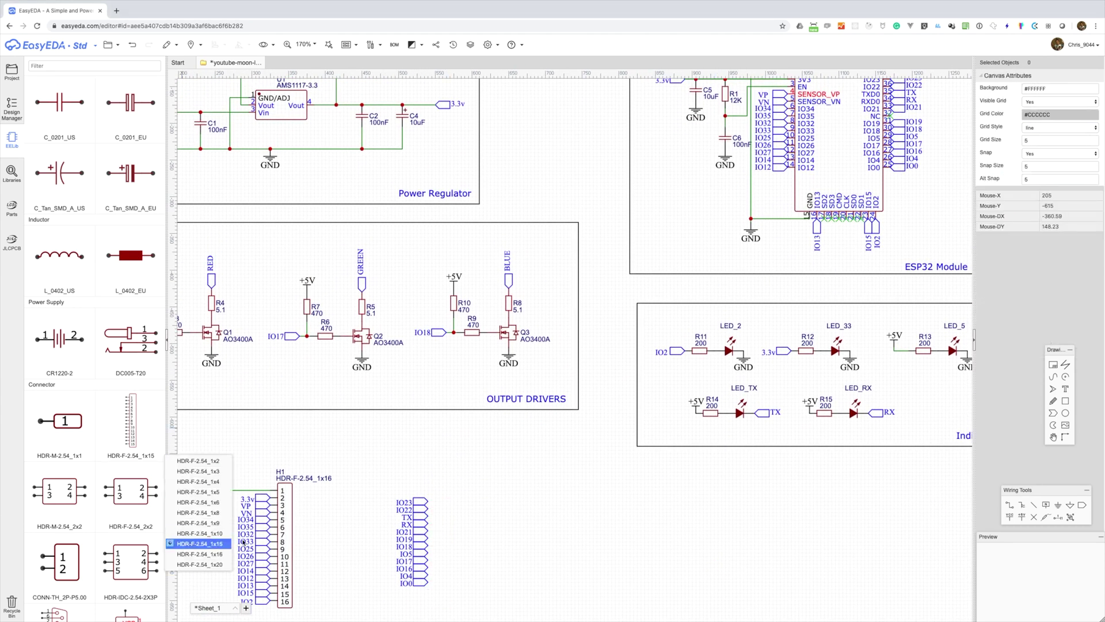
left_click(213, 542)
left_click(284, 542)
key("Delete")
left_click(284, 545)
key("Escape")
Place a second HDR-F-2.54_1x15 header with pin 1 at the IO23 port, and move the IO2 port to its pin 13.
left_click(131, 420)
left_click(442, 556)
key("Escape")
left_click_drag(268, 599, 426, 591)
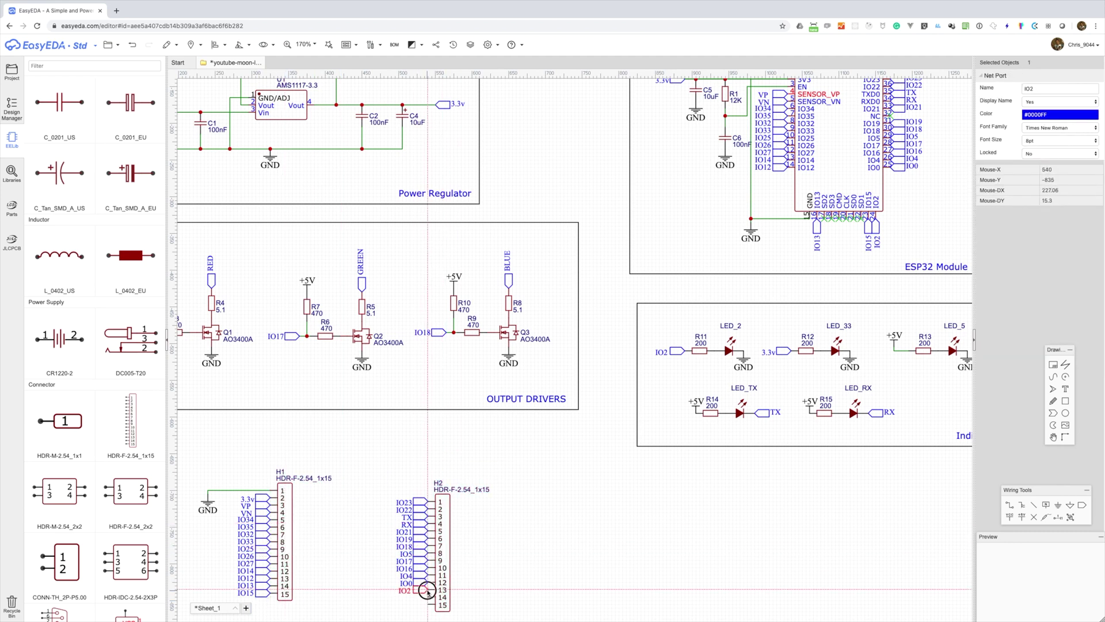
Place a +5V symbol beside header H2 and wire it to pin 14.
left_click(1021, 516)
left_click(373, 586)
key("w")
left_click(372, 586)
left_click(427, 597)
Place a GND symbol below the +5V symbol and wire it to H2 pin 15.
right_click_drag(428, 596, 442, 490)
key("ctrl+g")
left_click(387, 505)
left_click(387, 504)
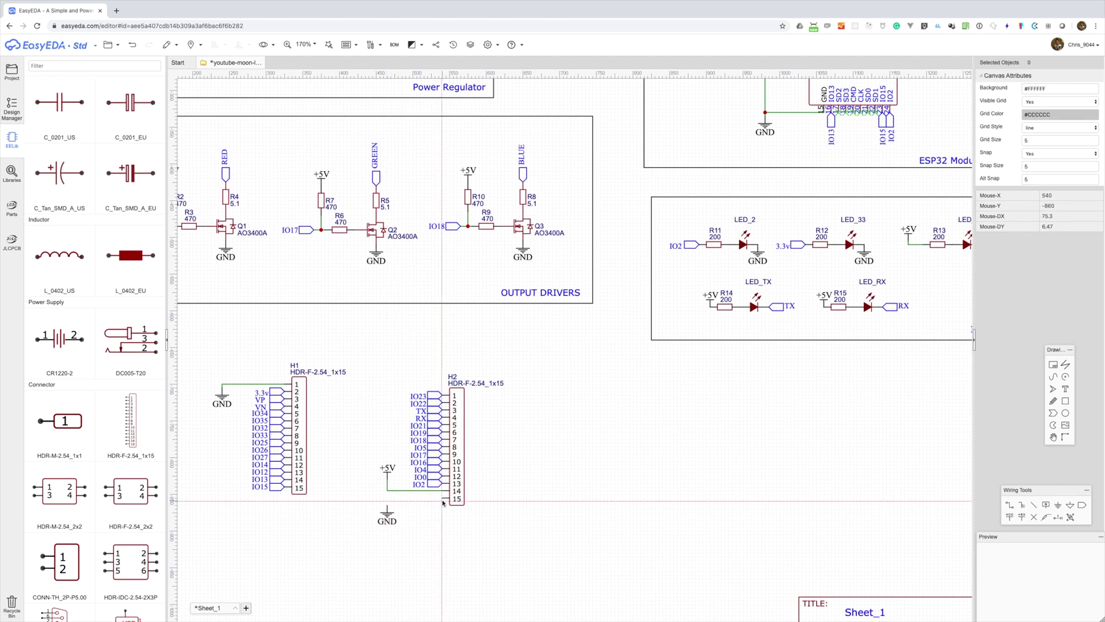
left_click(442, 498)
Frame both headers with a rectangle and label it "GPIO Headers" in the lower right corner.
left_click(1065, 400)
left_click_drag(189, 336, 530, 550)
key("t")
left_click(465, 541)
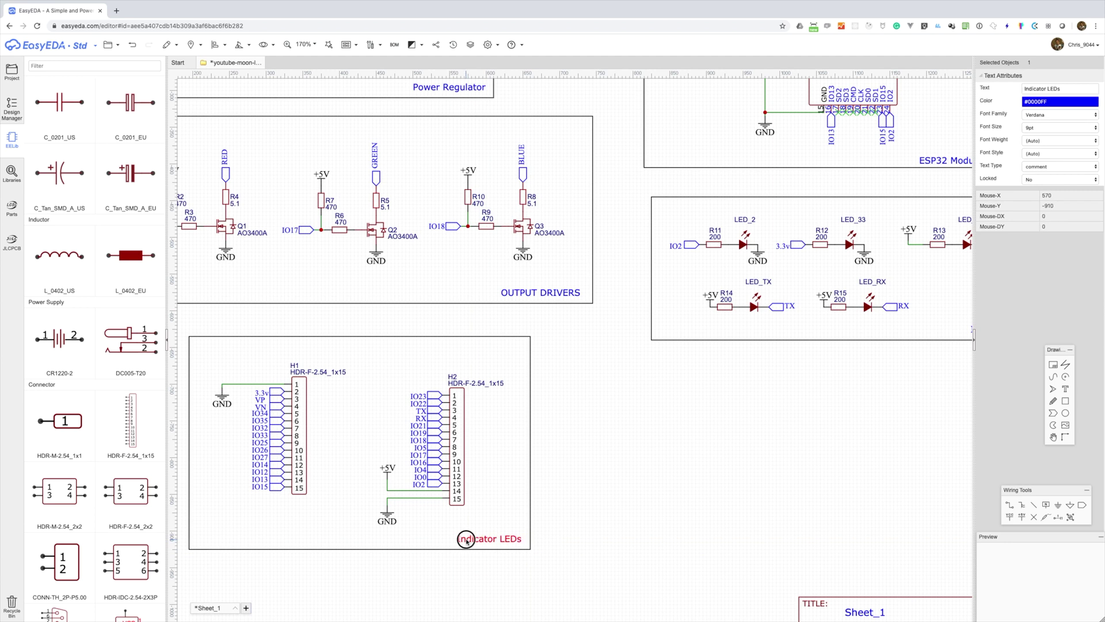
double_click(465, 539)
type("GPIO Headers")
left_click(604, 538)
scroll(604, 538, "down", 3)
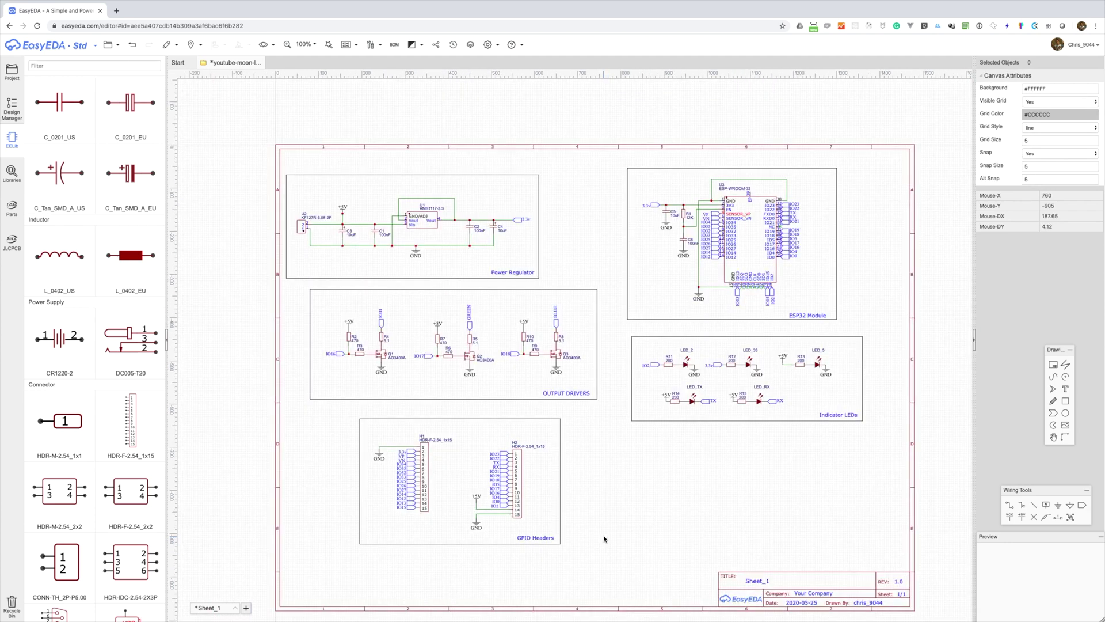